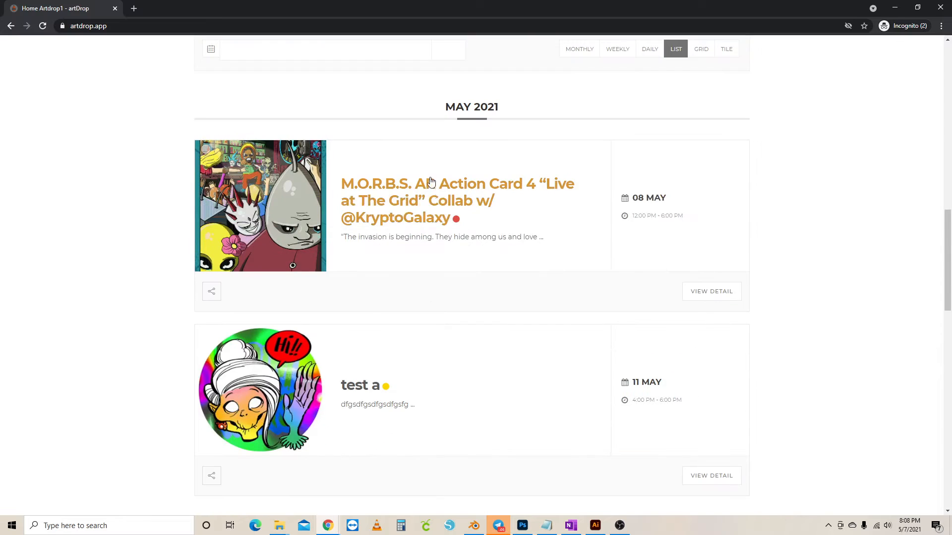
Log in to artDrop with the Art Drop Google account and go to Drop Submission
scroll(476, 446, "down", 8)
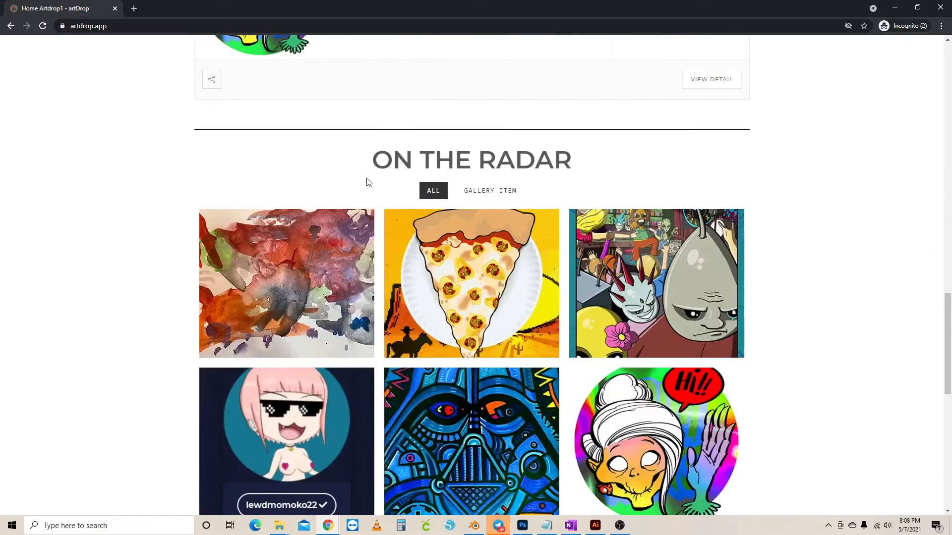
scroll(531, 322, "down", 2)
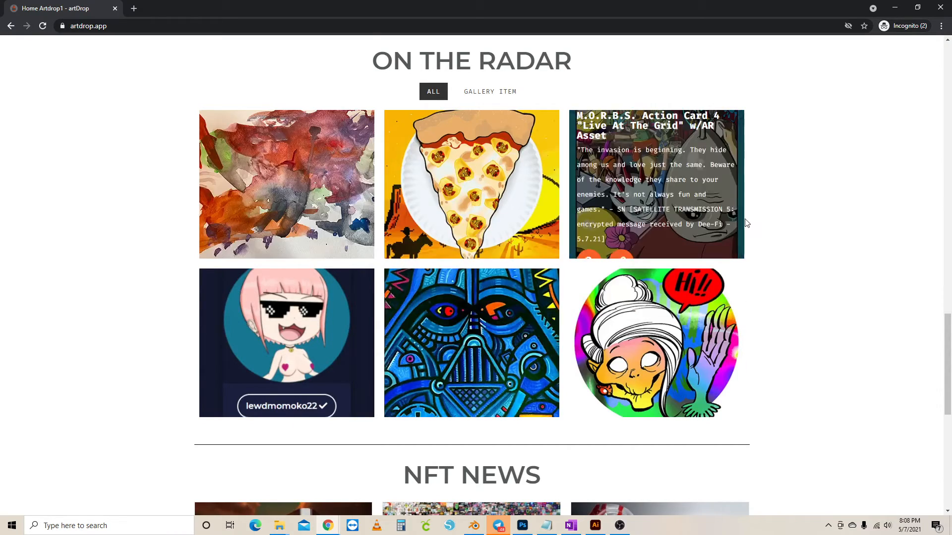
scroll(745, 226, "down", 4)
scroll(774, 168, "up", 10)
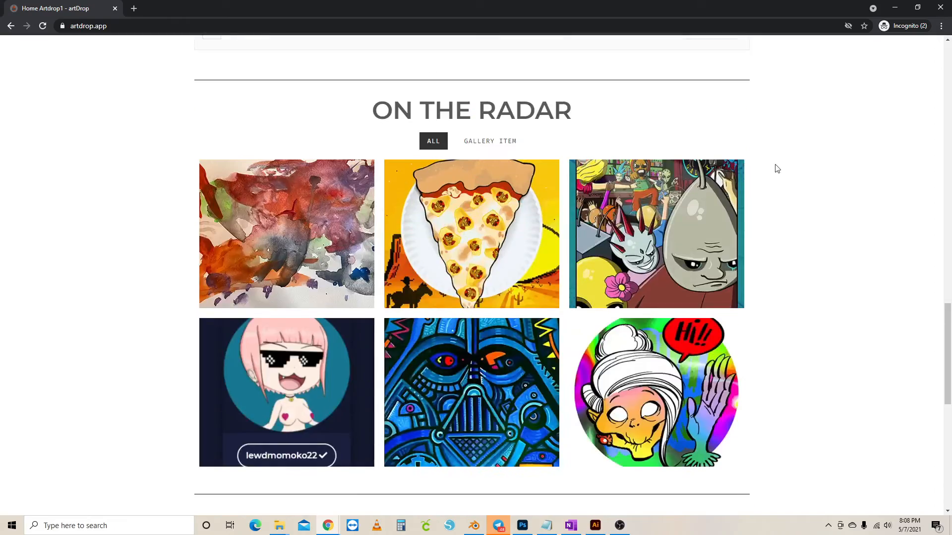
scroll(774, 170, "up", 16)
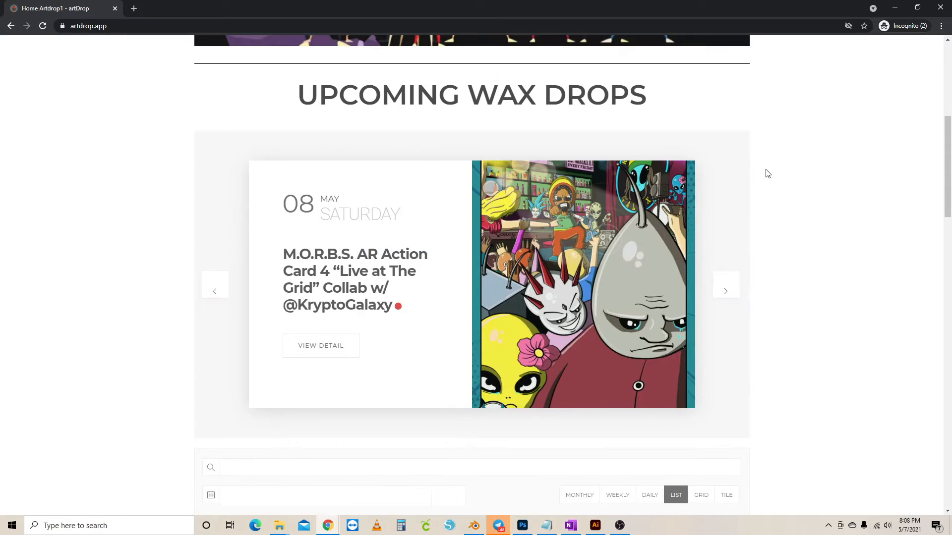
scroll(763, 174, "up", 3)
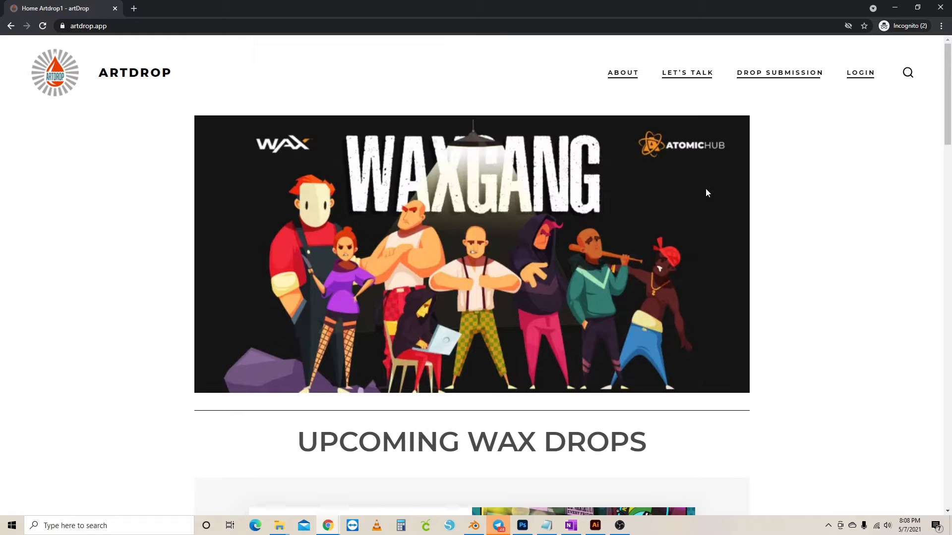
left_click(859, 78)
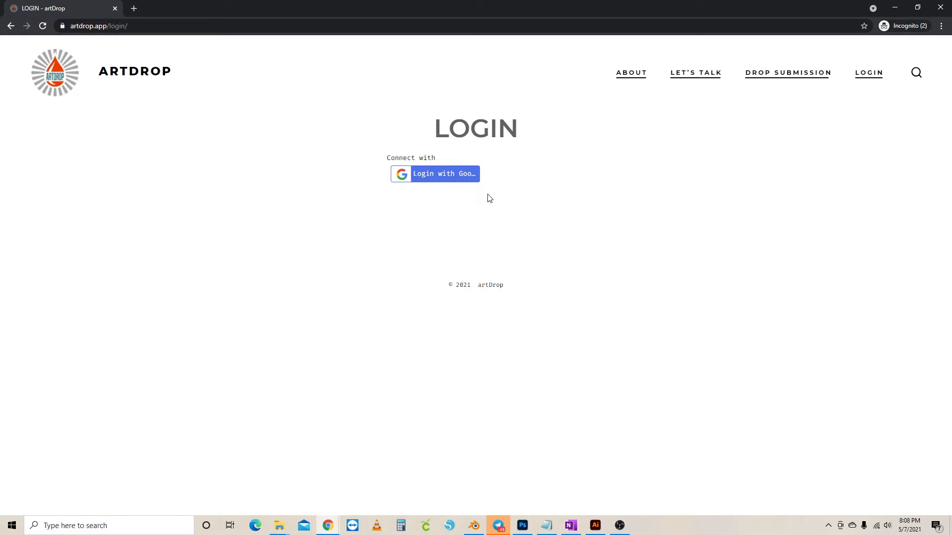
left_click(436, 171)
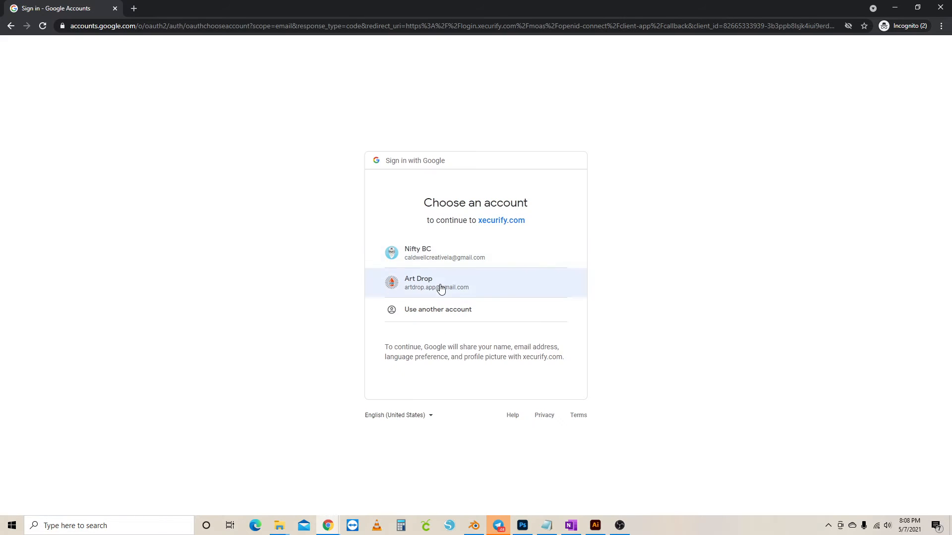
left_click(440, 290)
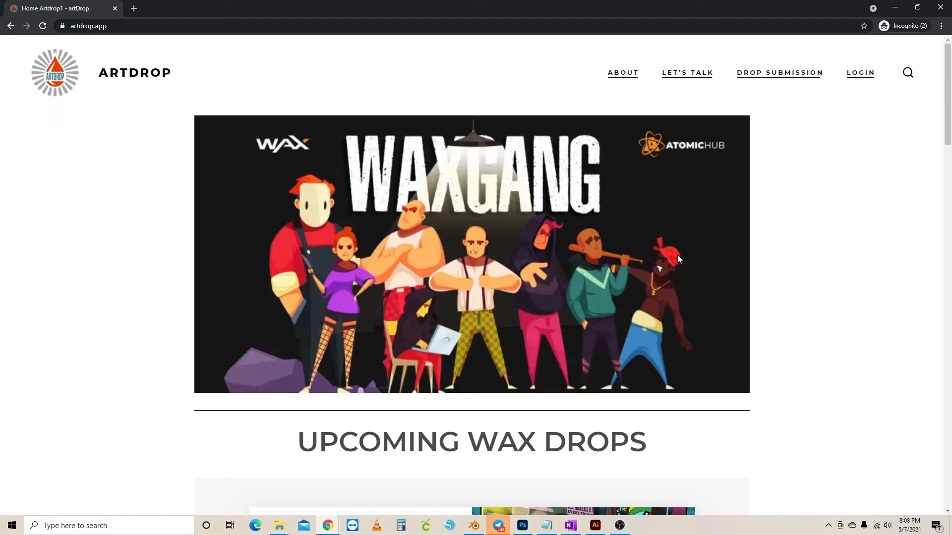
left_click(781, 75)
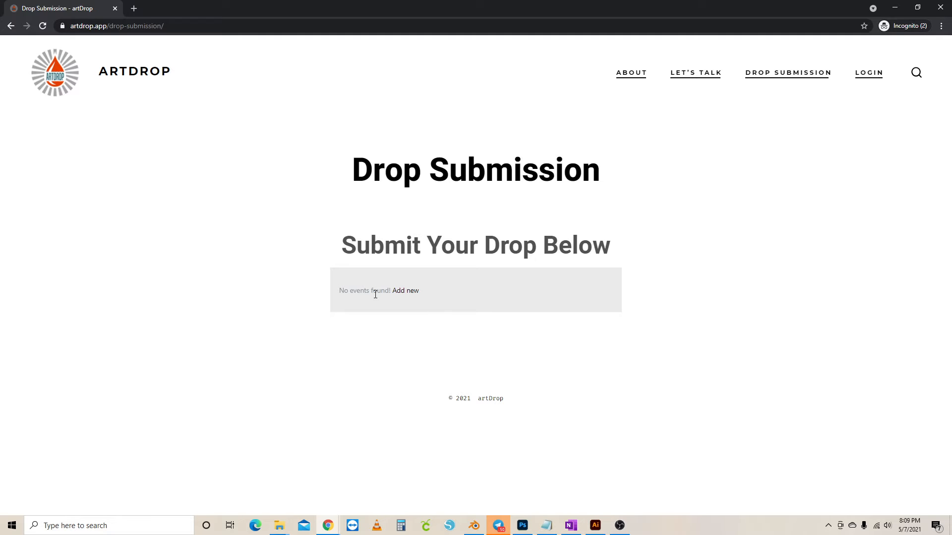
Start a new drop using the Add new link on the empty Drop Submission page
left_click(408, 293)
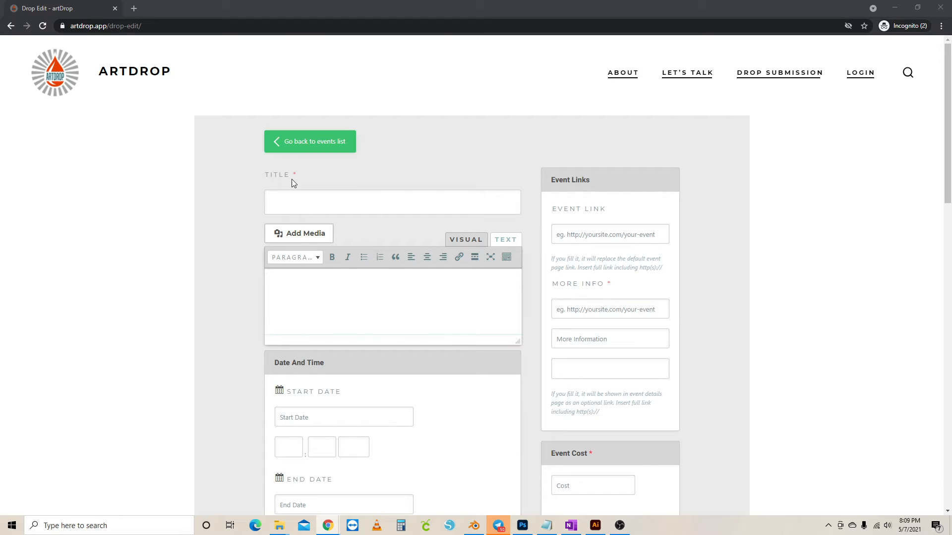
Paste the title 'NiftyBC - Cinco De Mayo Ceasar', its description, and the AtomicHub More Info link
left_click(334, 204)
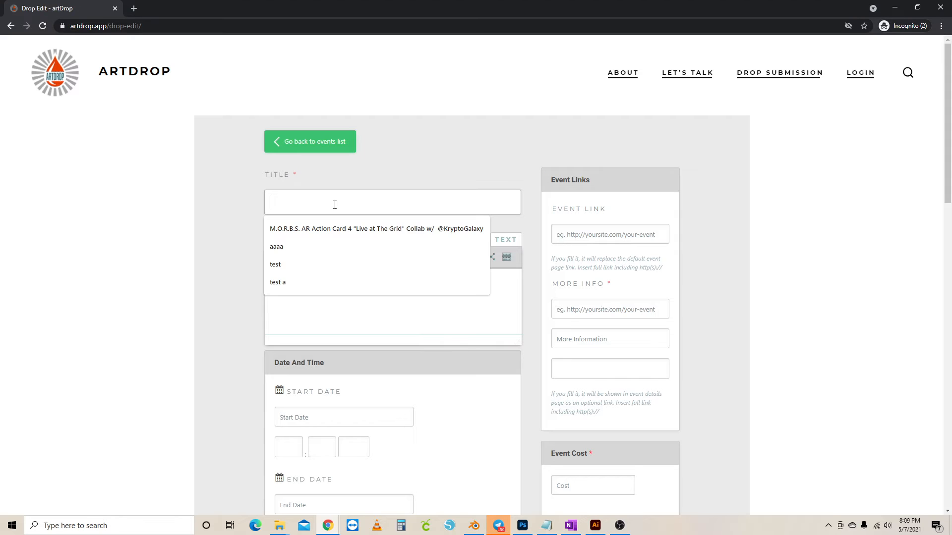
type("NiftyBC - Cinco De Mayo Ceasar")
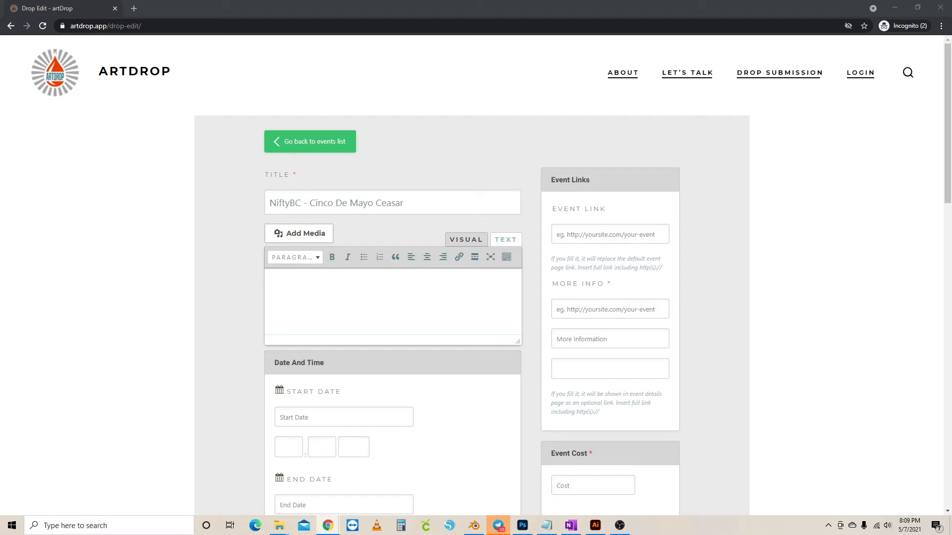
left_click(344, 282)
key("ctrl+v")
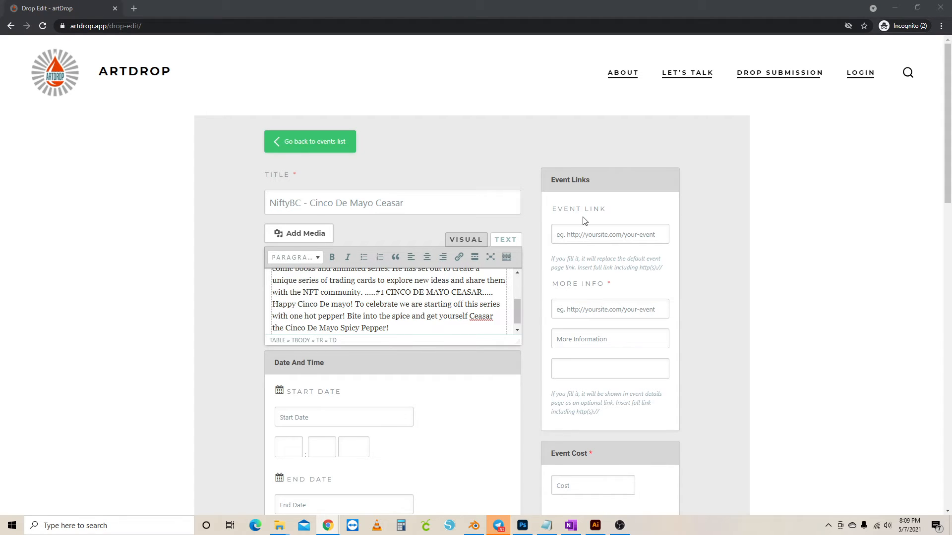
left_click(575, 310)
key("ctrl+v")
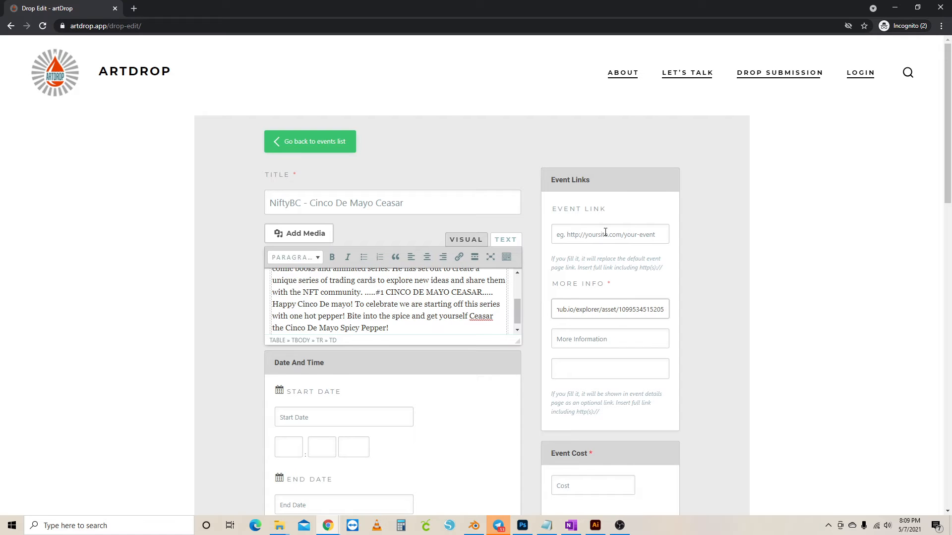
scroll(459, 366, "down", 3)
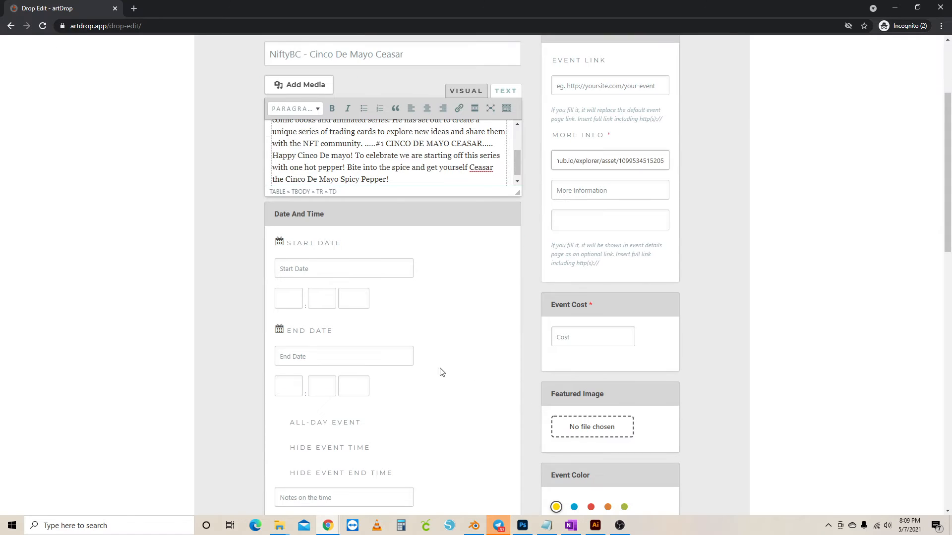
Set the drop's start date to May 13, 2021 and choose a PM start hour
scroll(448, 303, "down", 2)
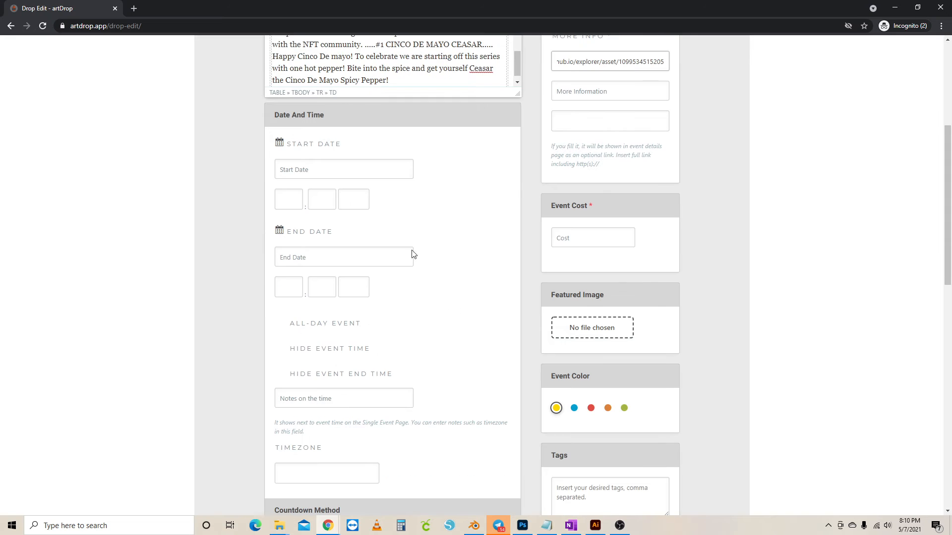
left_click(325, 171)
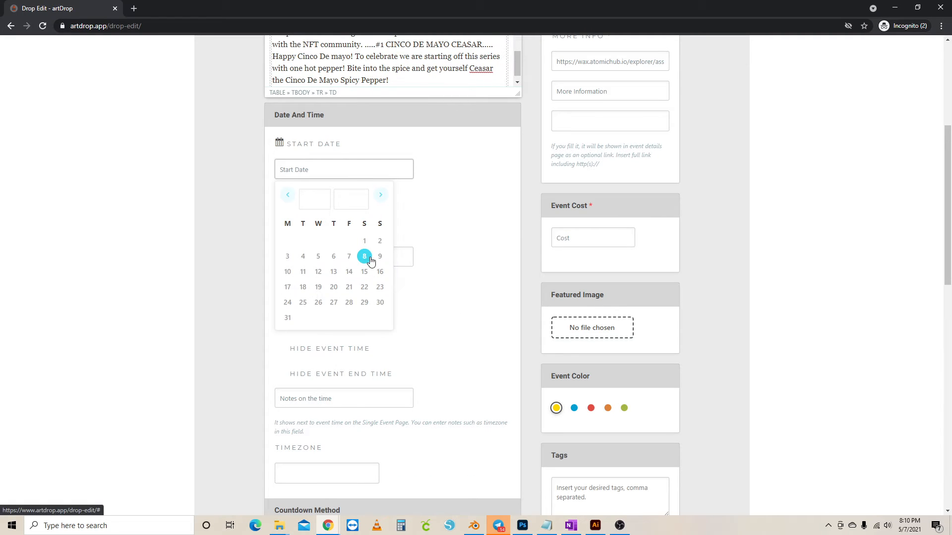
left_click(334, 272)
left_click(290, 200)
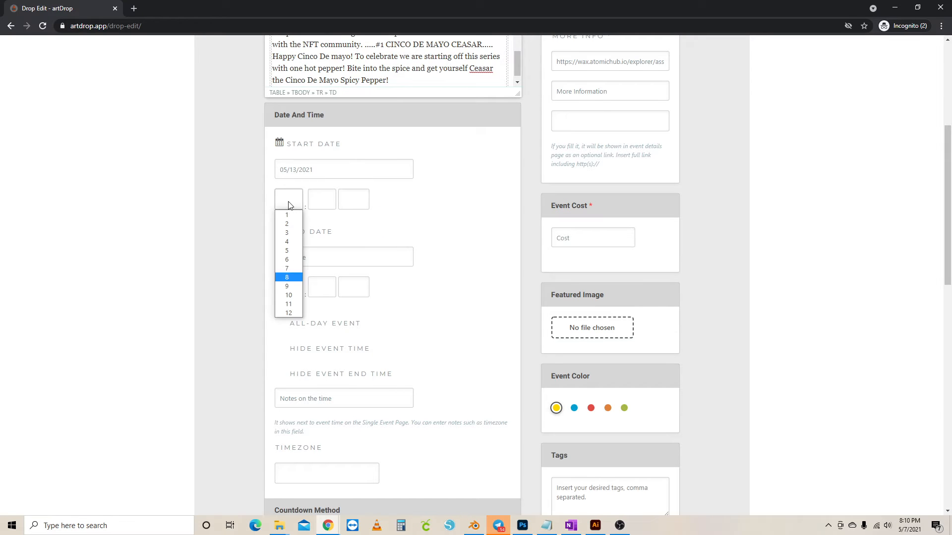
left_click(292, 269)
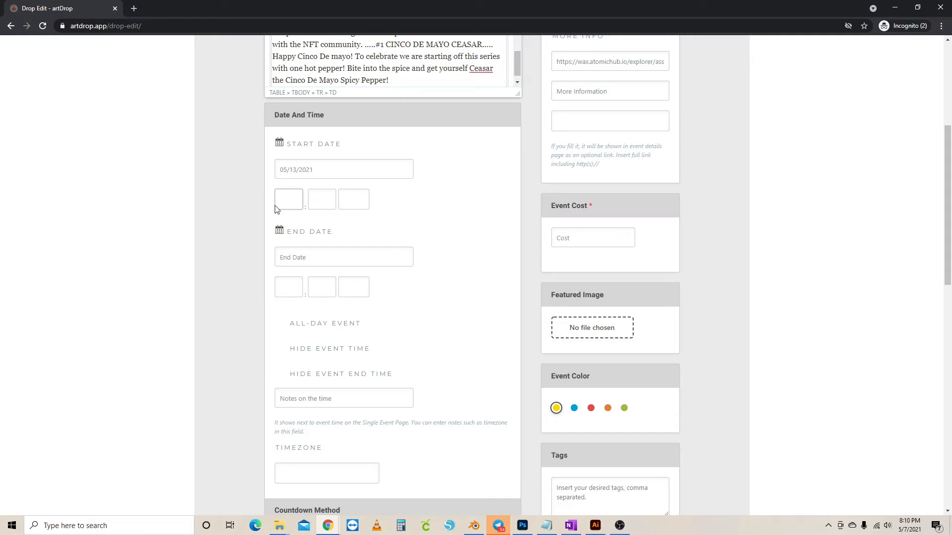
left_click(355, 200)
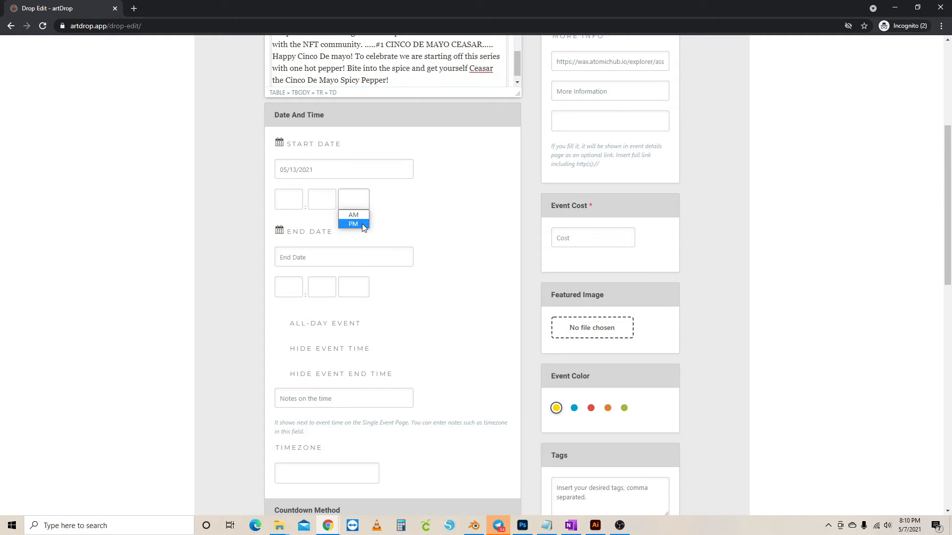
left_click(353, 224)
Set the drop's timezone to Los Angeles
scroll(474, 279, "down", 2)
scroll(468, 333, "down", 1)
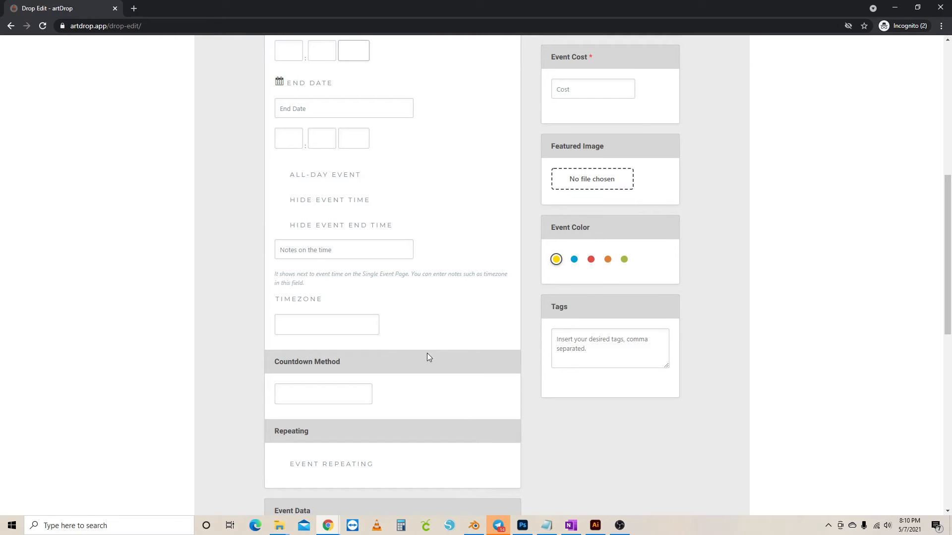
left_click(320, 327)
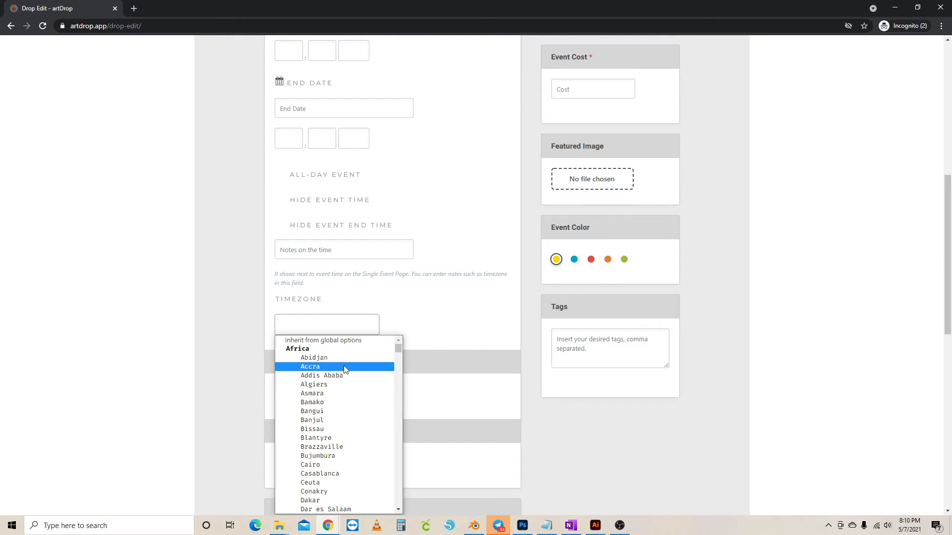
key("l")
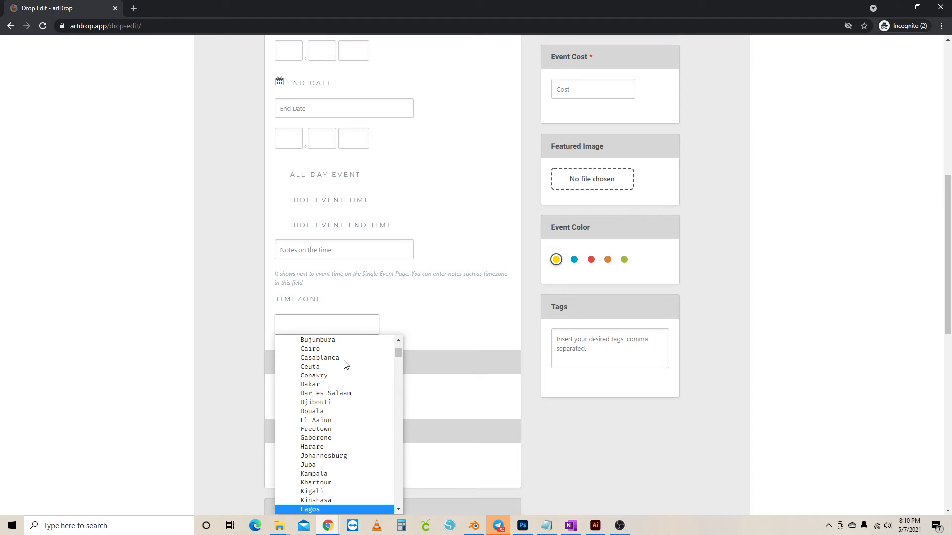
key("o")
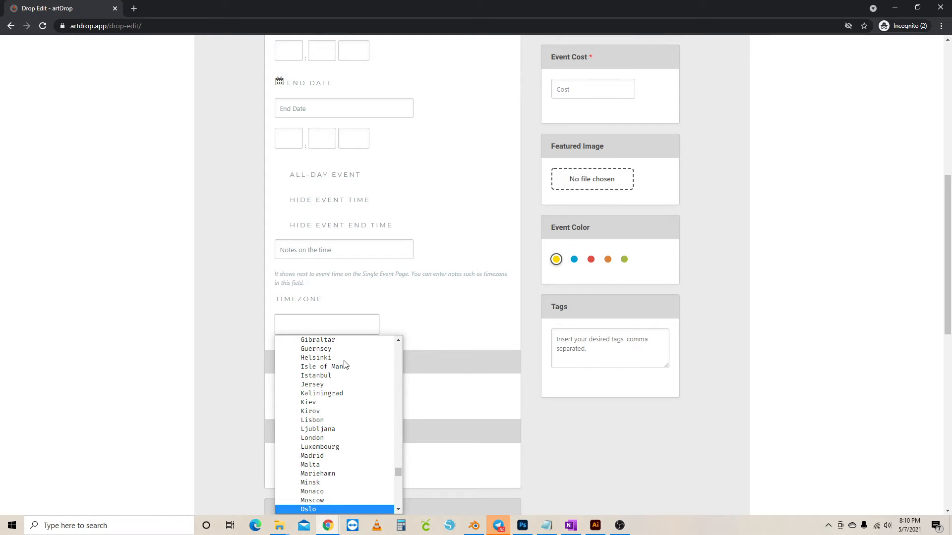
key("l")
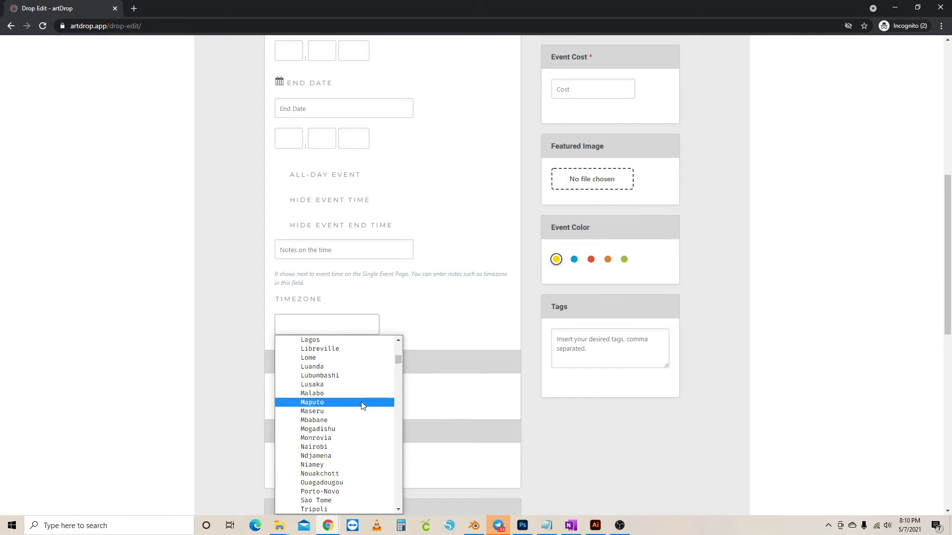
scroll(354, 404, "up", 5)
scroll(354, 402, "down", 20)
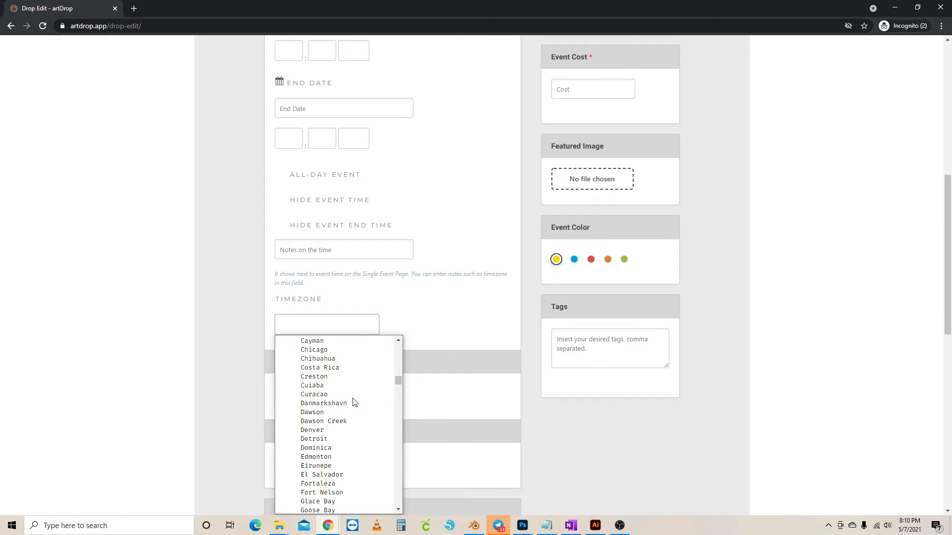
scroll(354, 399, "up", 20)
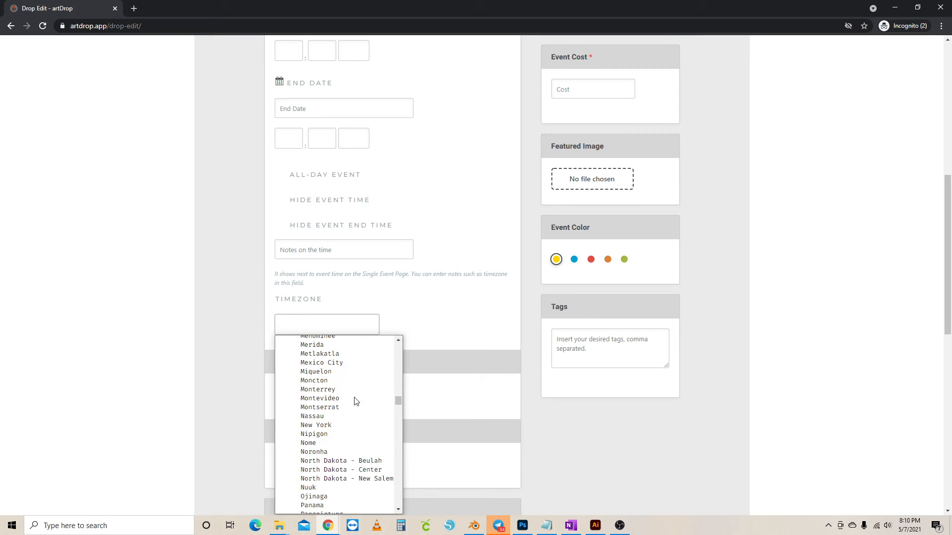
left_click(351, 454)
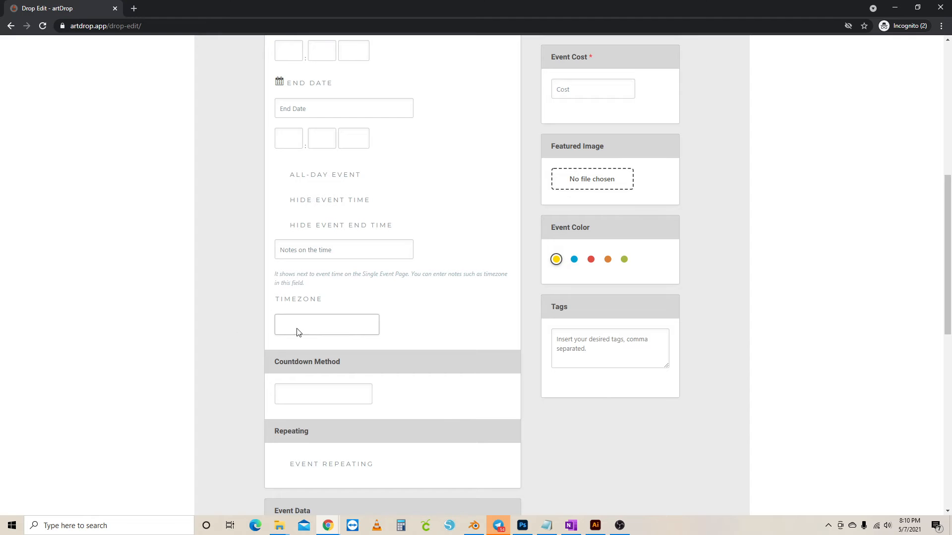
Set the countdown method to Count to Event Start
left_click(338, 395)
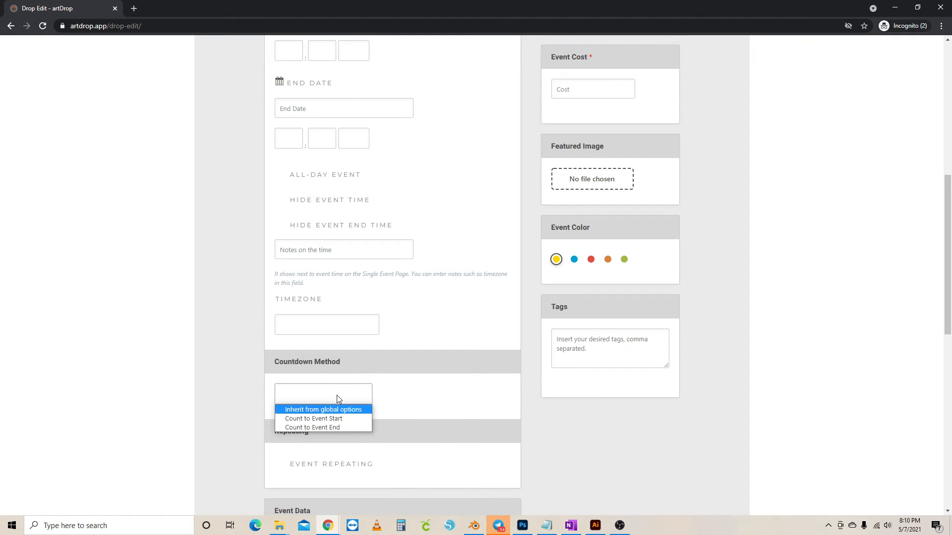
left_click(346, 421)
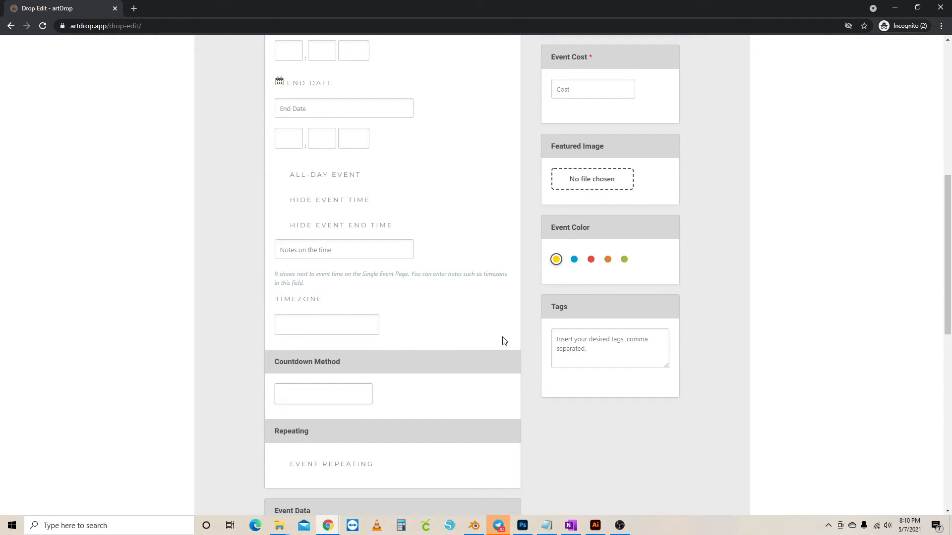
left_click(626, 342)
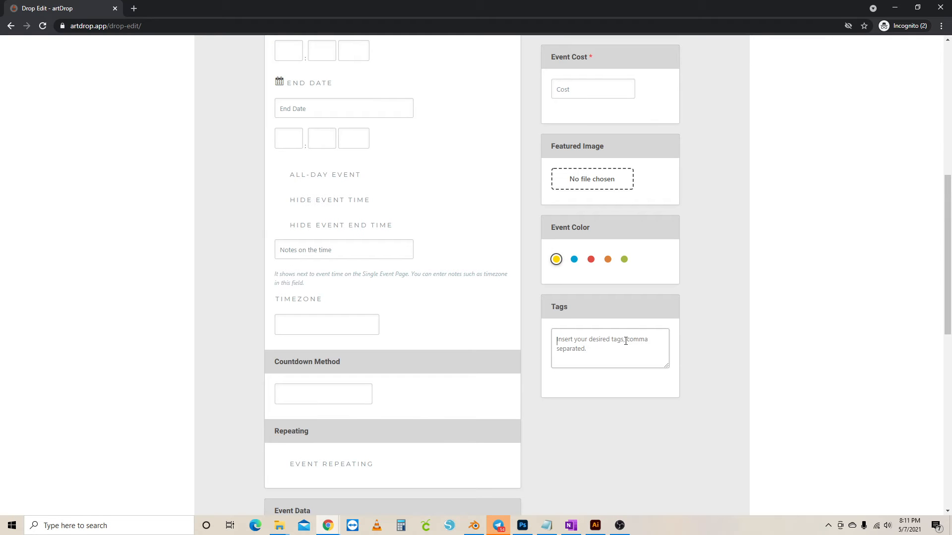
Browse the featured-image picker to Desktop > ArtDrop > Picks of the Week > 5-7-21 and select the Cinco De Mayo Caesar image
left_click(594, 180)
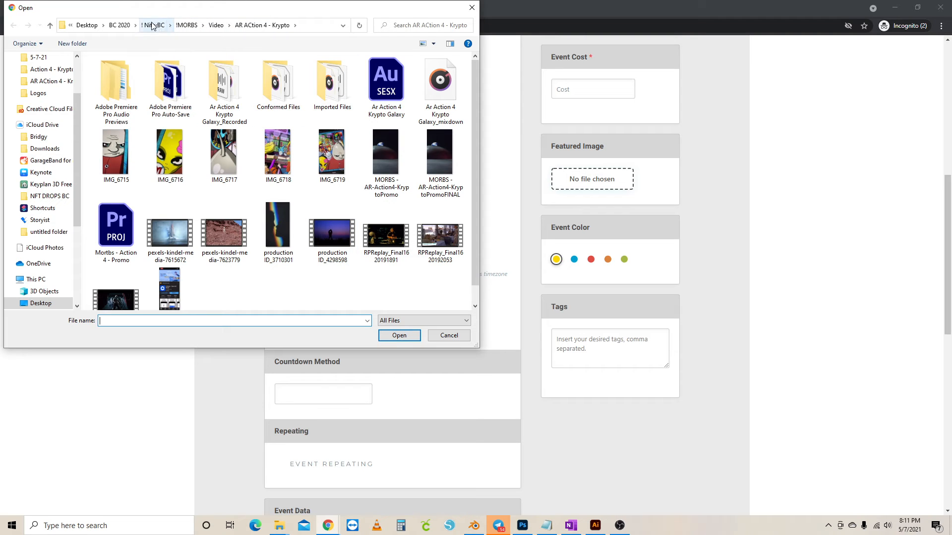
left_click(121, 25)
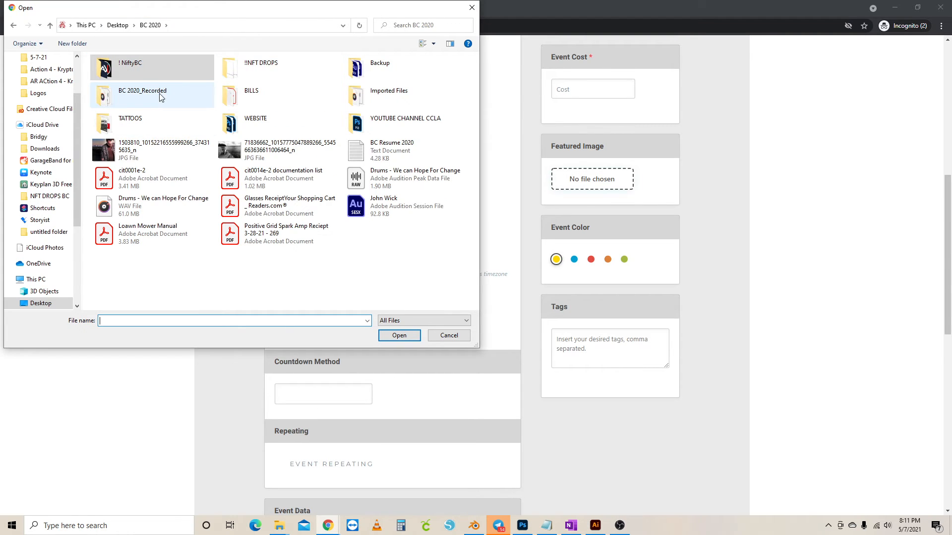
left_click(117, 25)
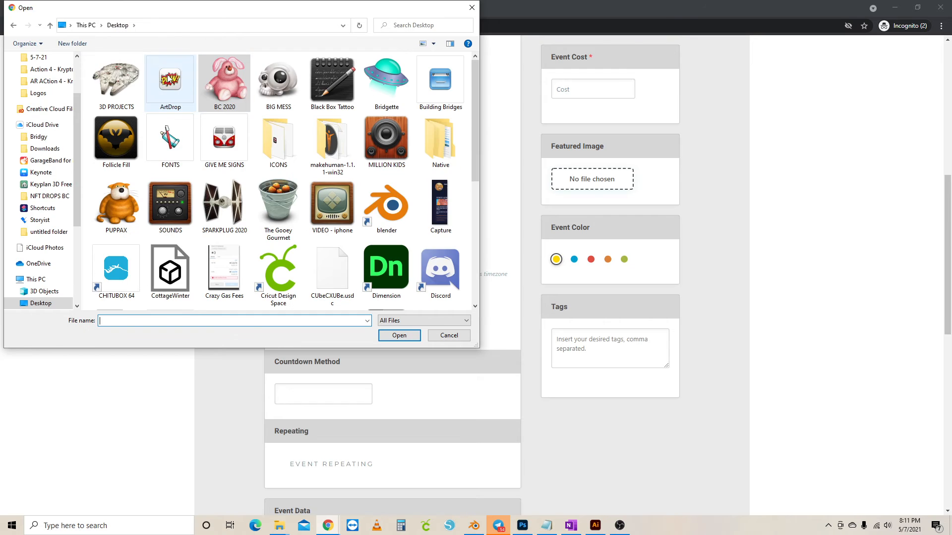
double_click(152, 80)
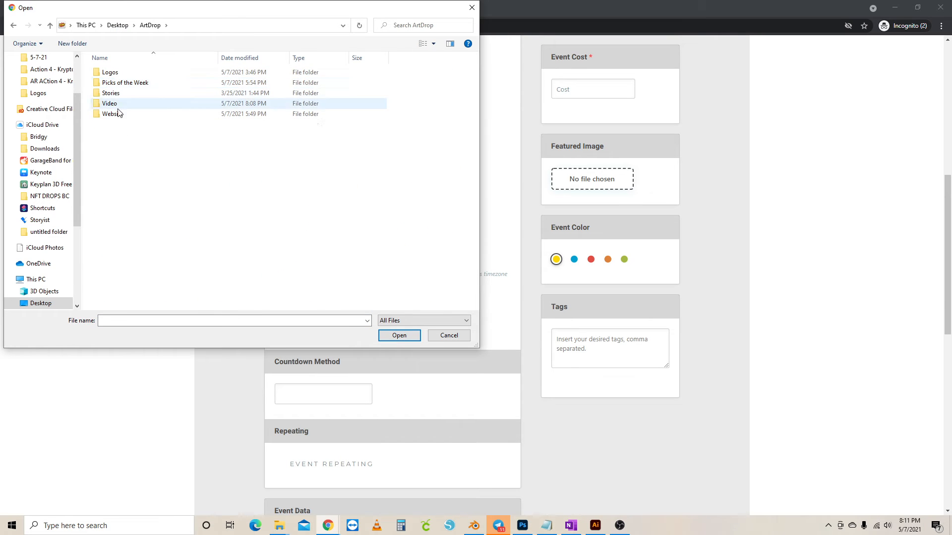
double_click(124, 83)
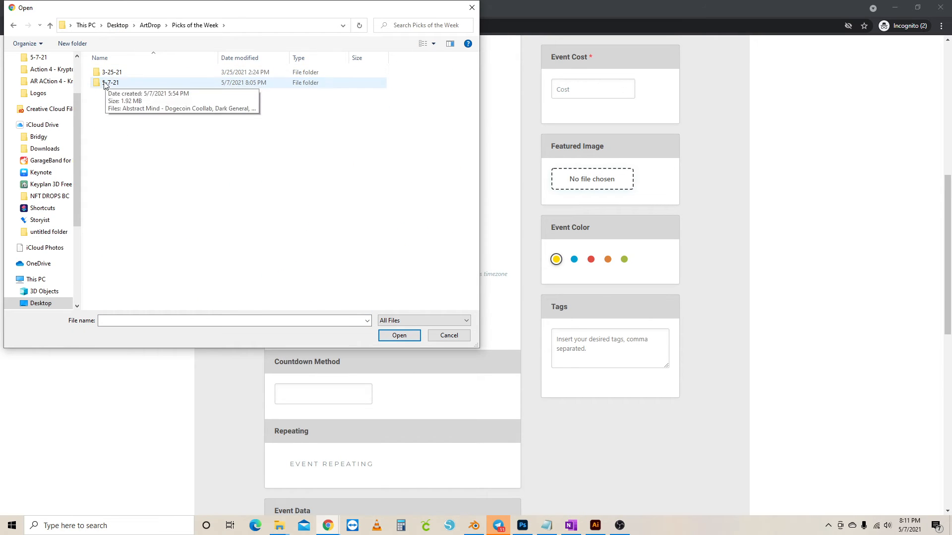
double_click(105, 83)
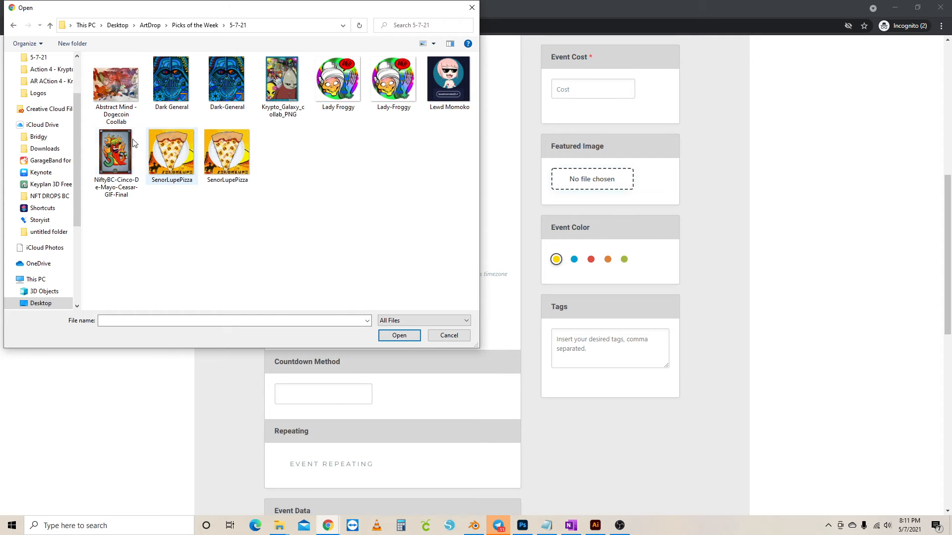
left_click(105, 151)
Attach the Cinco De Mayo Caesar image as featured image and make NiftyBC the main organizer
left_click(412, 336)
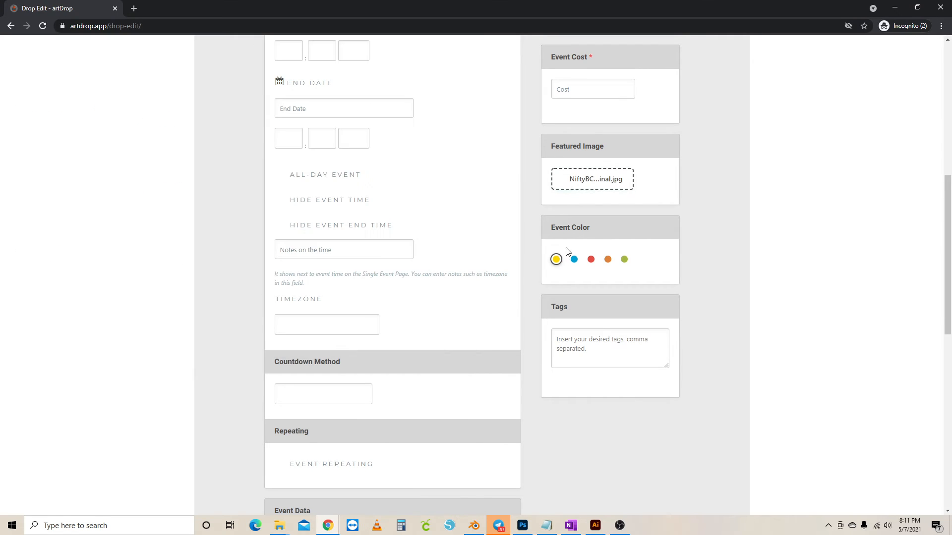
scroll(371, 385, "down", 6)
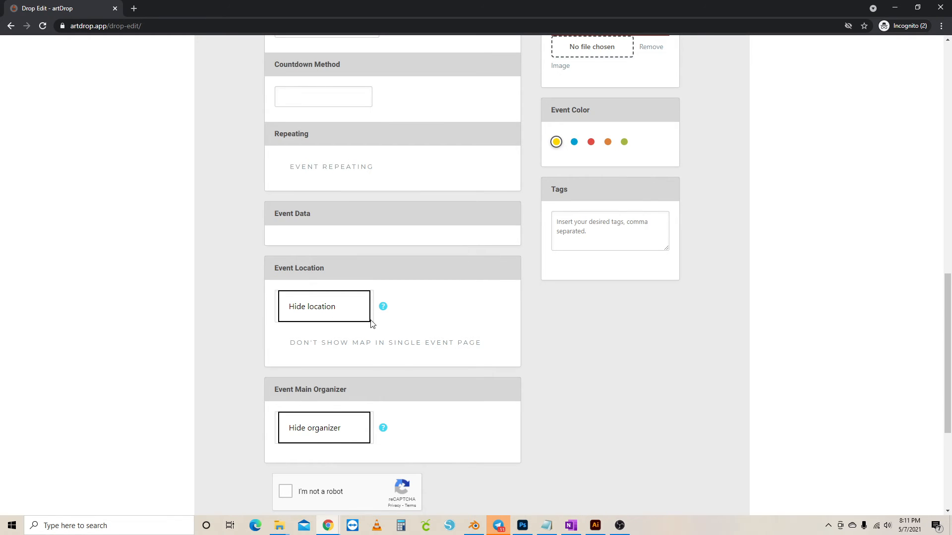
scroll(372, 323, "down", 2)
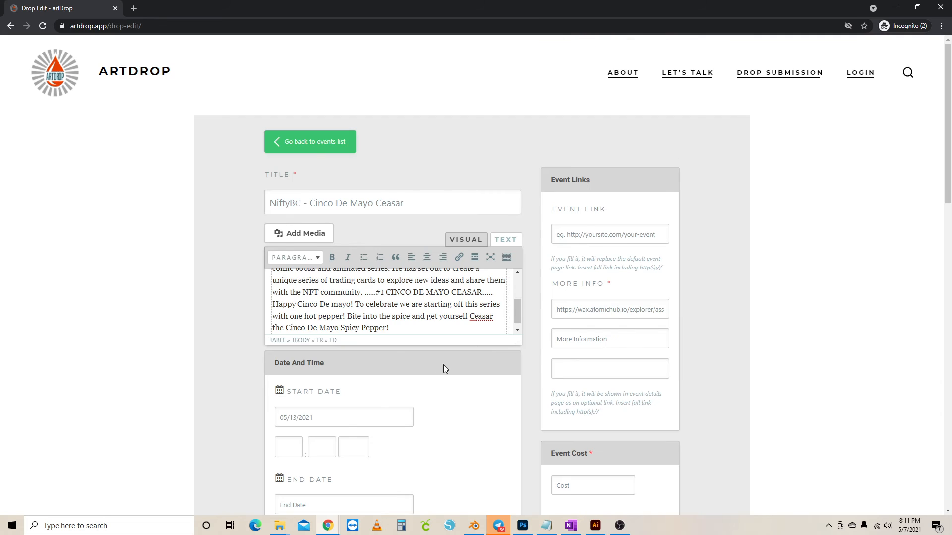
scroll(605, 332, "down", 10)
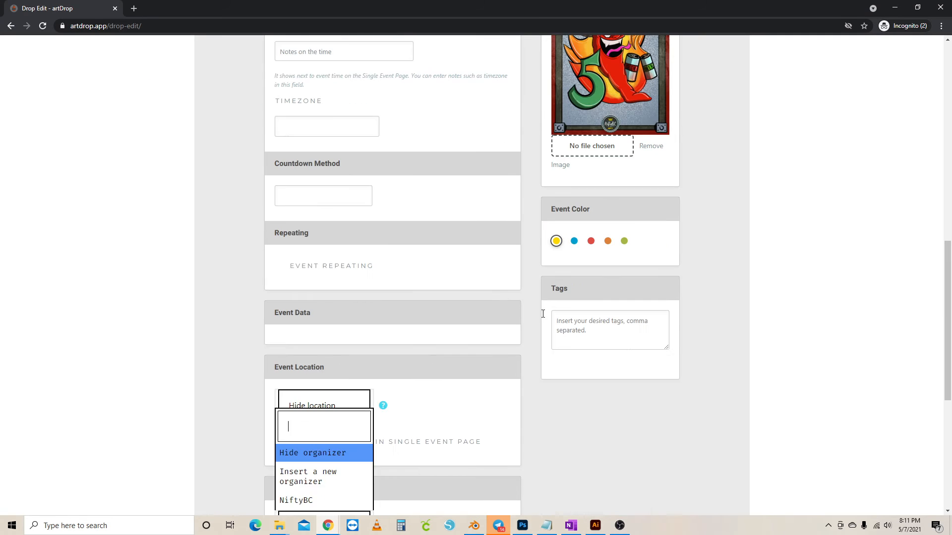
scroll(436, 229, "down", 4)
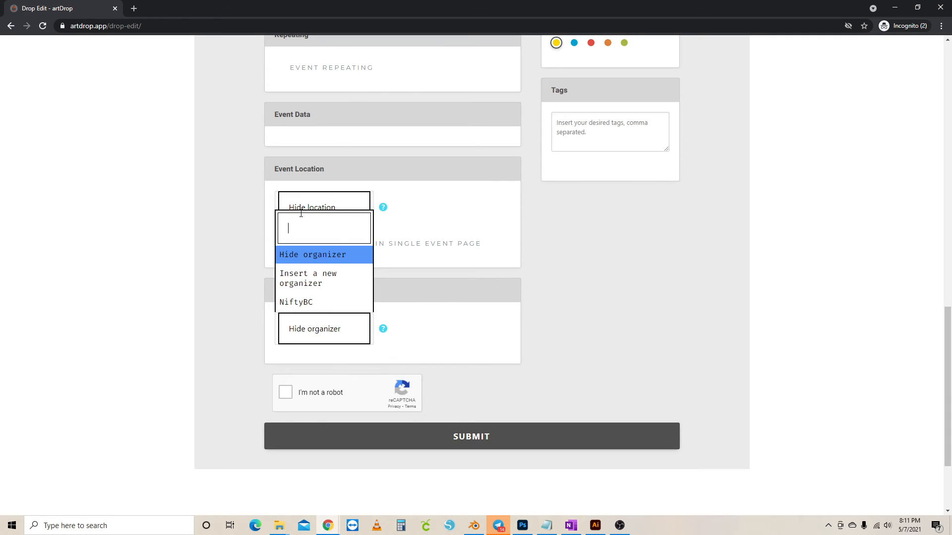
left_click(304, 303)
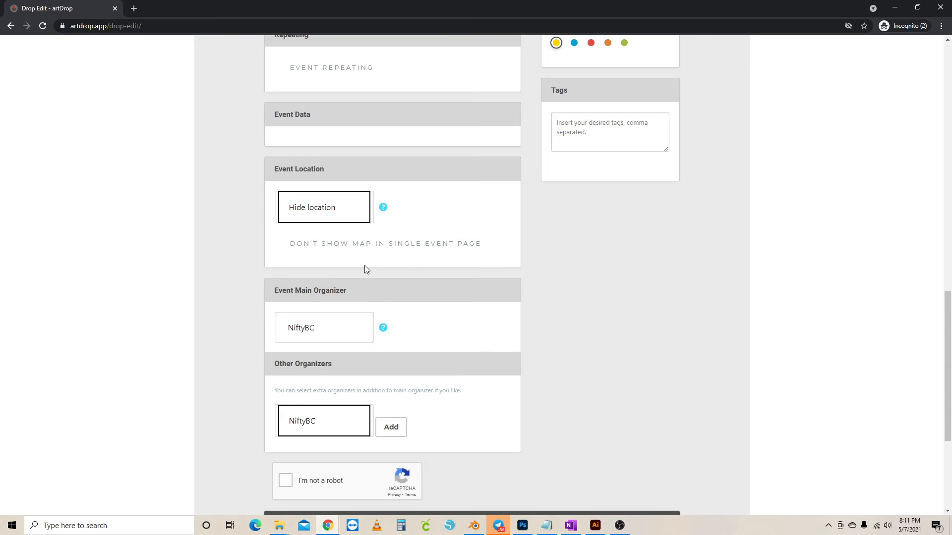
scroll(348, 326, "down", 3)
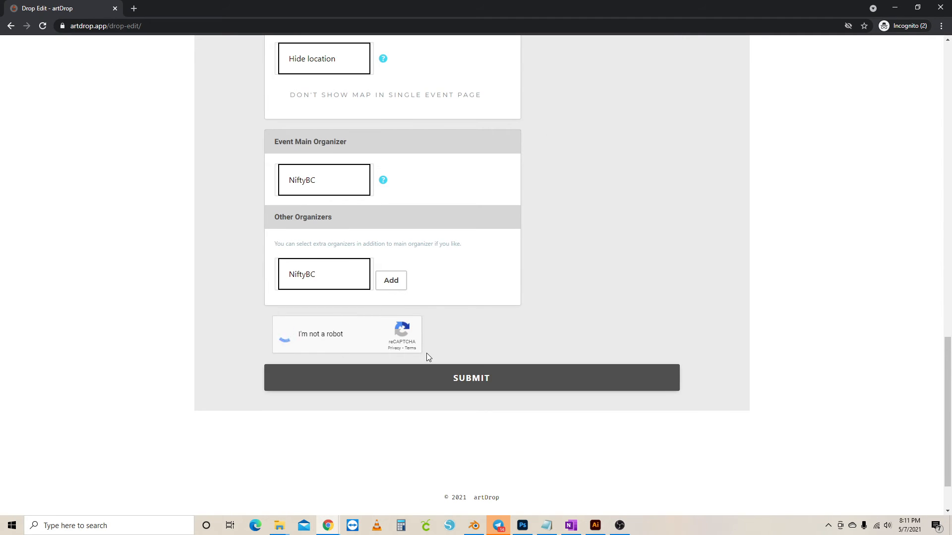
Confirm the Event Cost of 60 and the passed reCAPTCHA at the bottom of the form
scroll(603, 291, "up", 20)
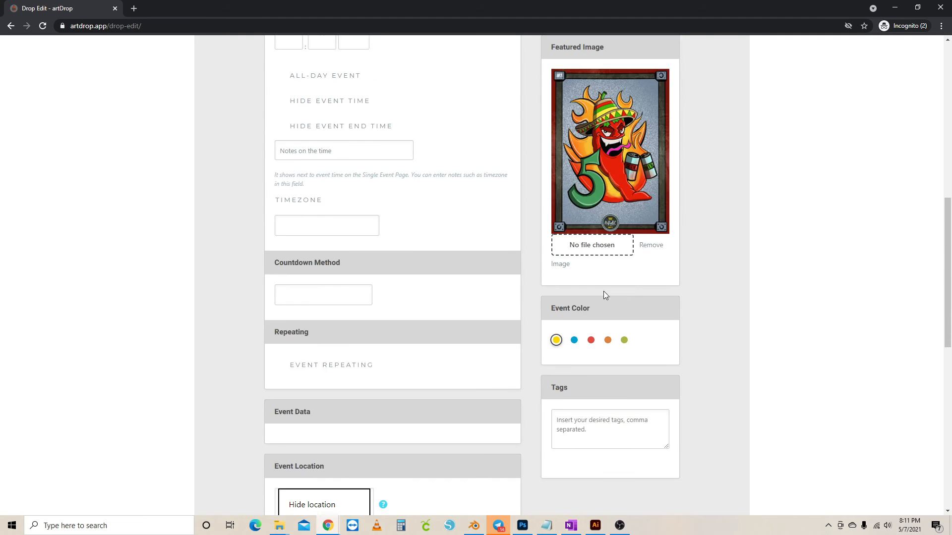
scroll(602, 293, "down", 20)
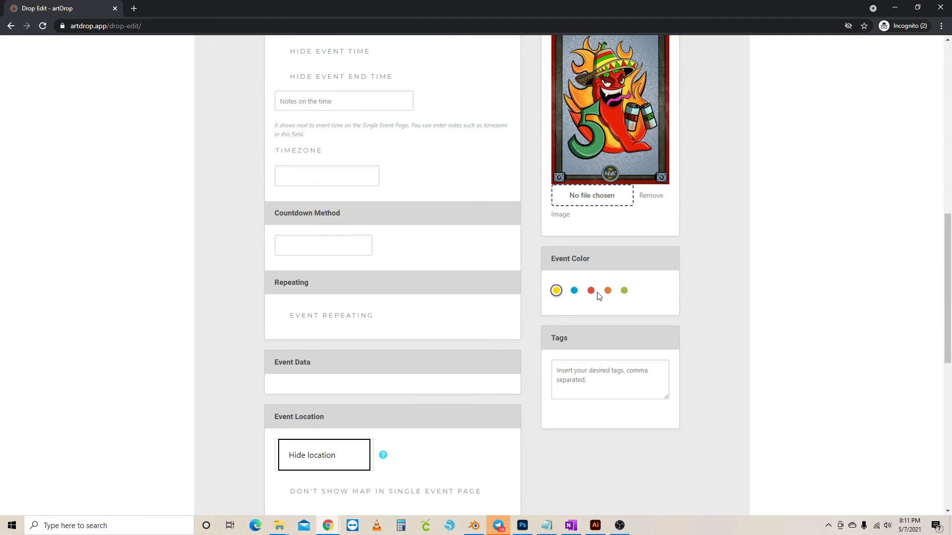
left_click(488, 317)
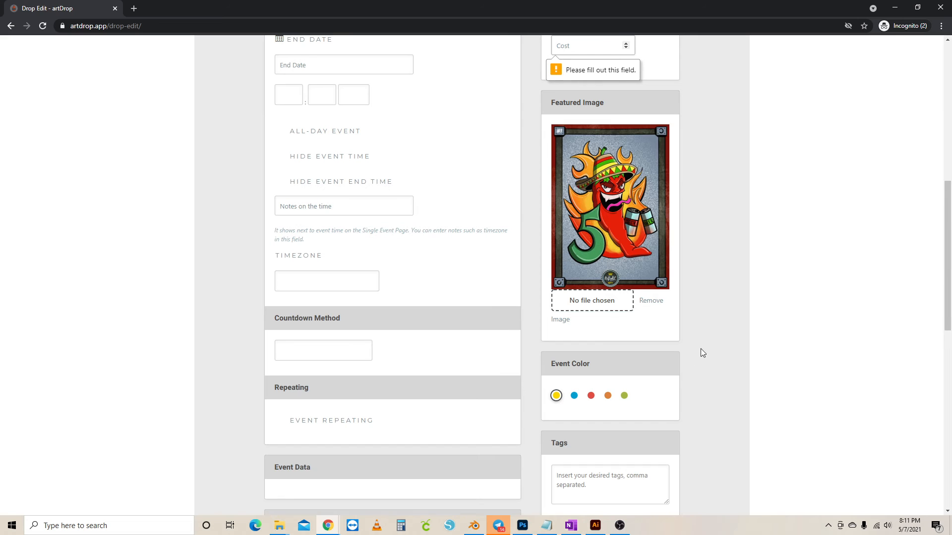
scroll(757, 237, "up", 4)
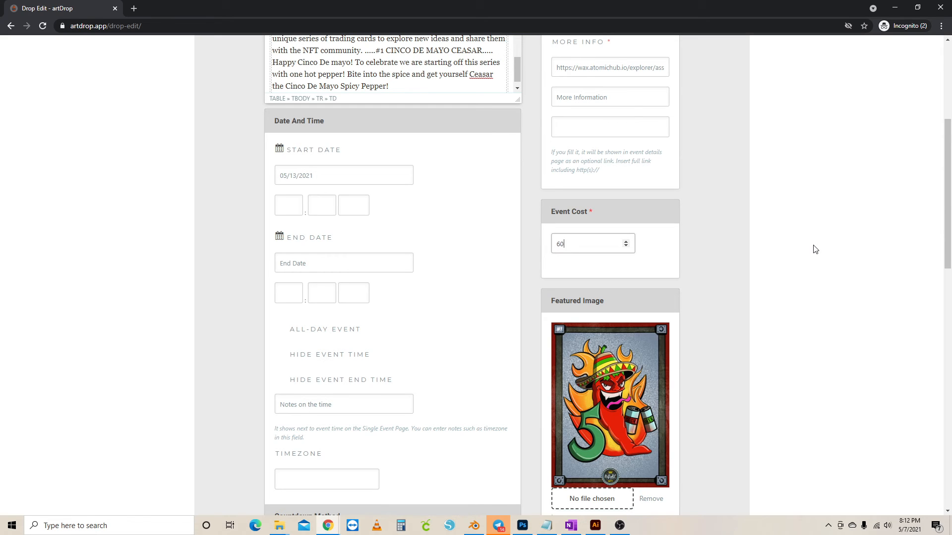
left_click(813, 247)
scroll(739, 290, "down", 15)
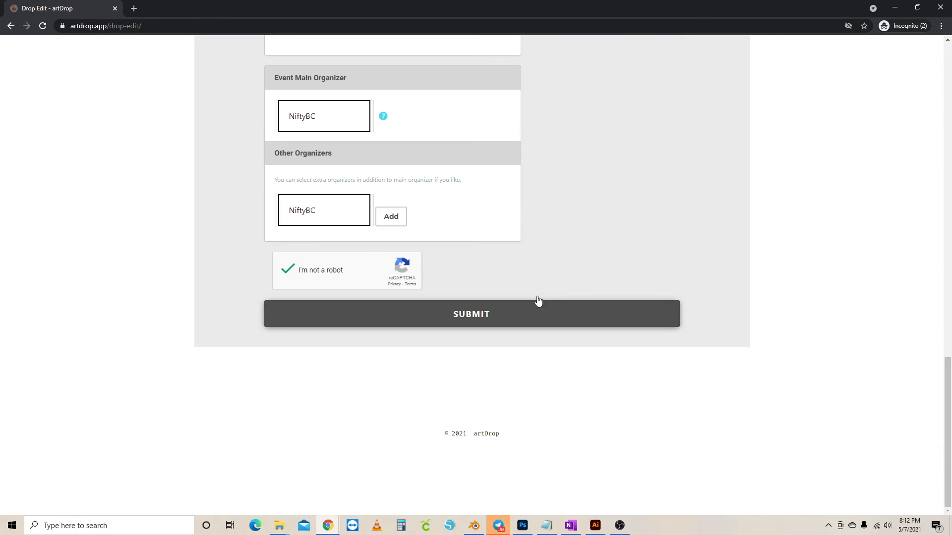
Submit the drop and check it is listed as Confirmed for May 13, 2021
left_click(479, 317)
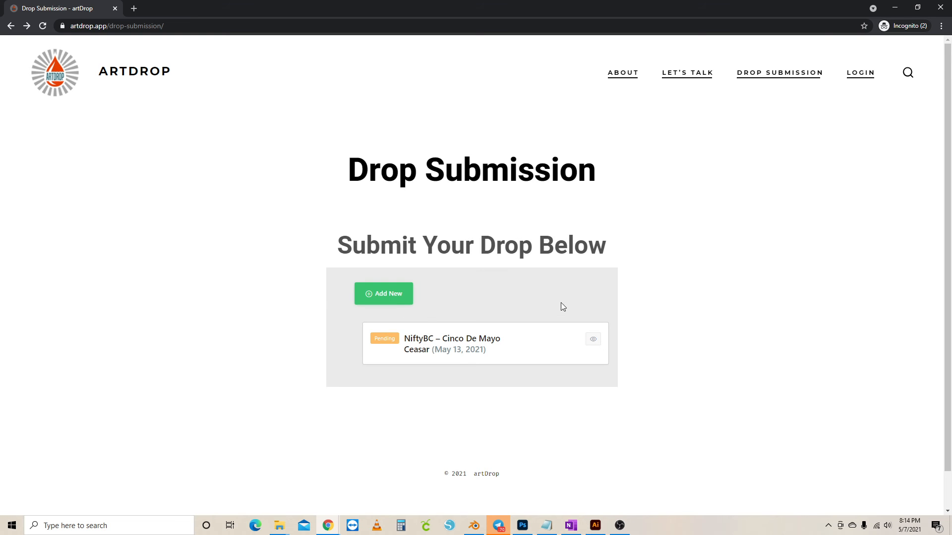
left_click(740, 75)
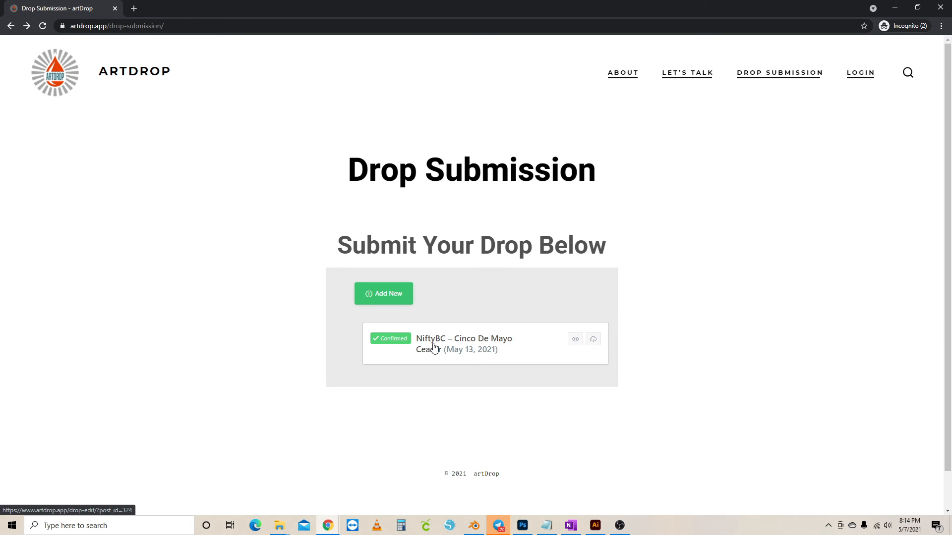
On the home page, advance the upcoming drops carousel to the 13 May Cinco De Mayo drop
left_click(124, 71)
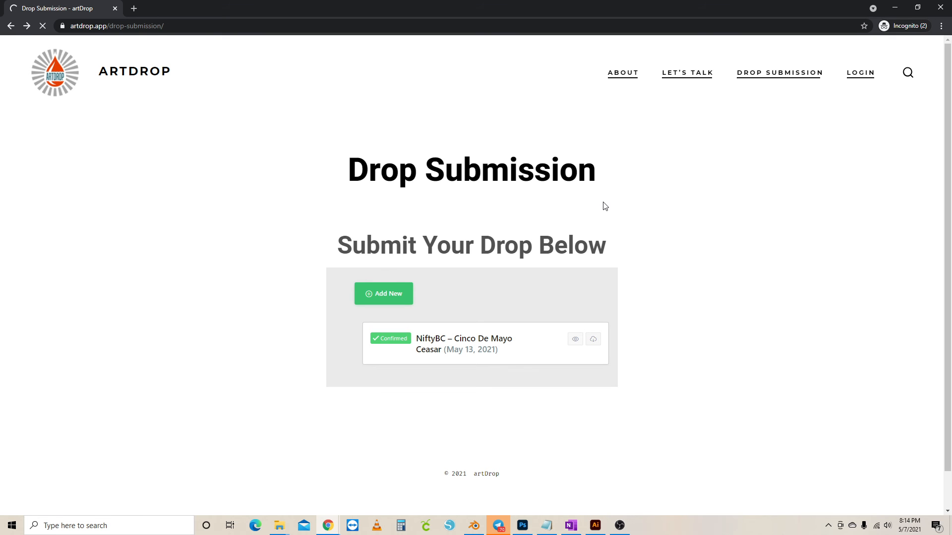
scroll(605, 206, "down", 7)
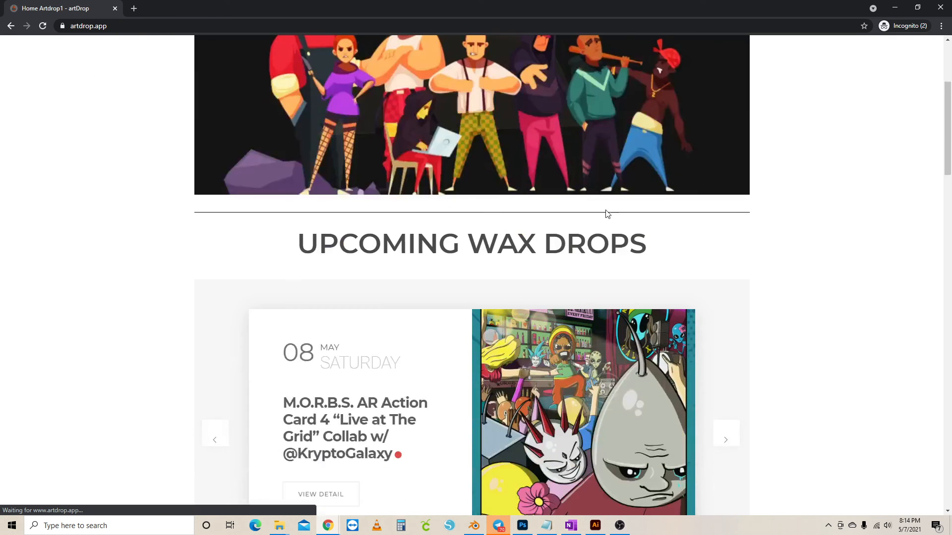
left_click(726, 241)
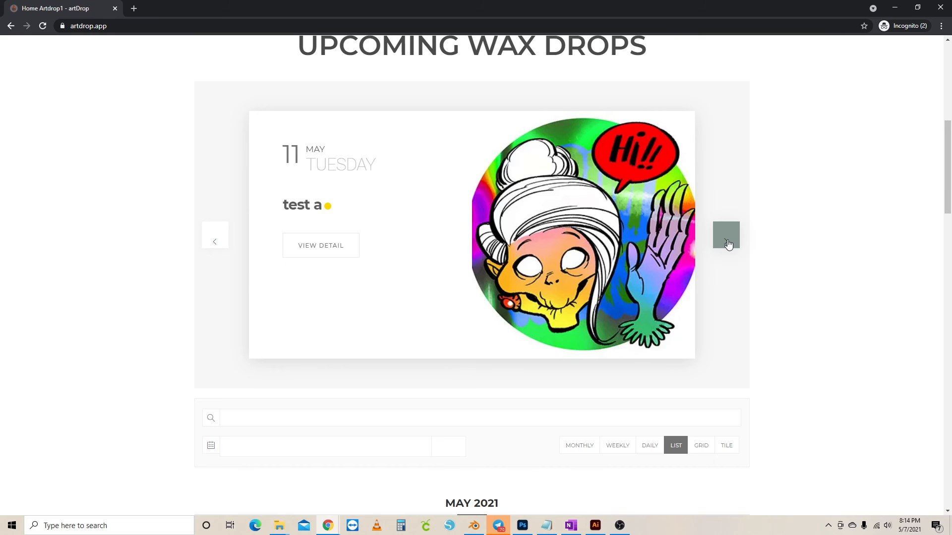
left_click(726, 243)
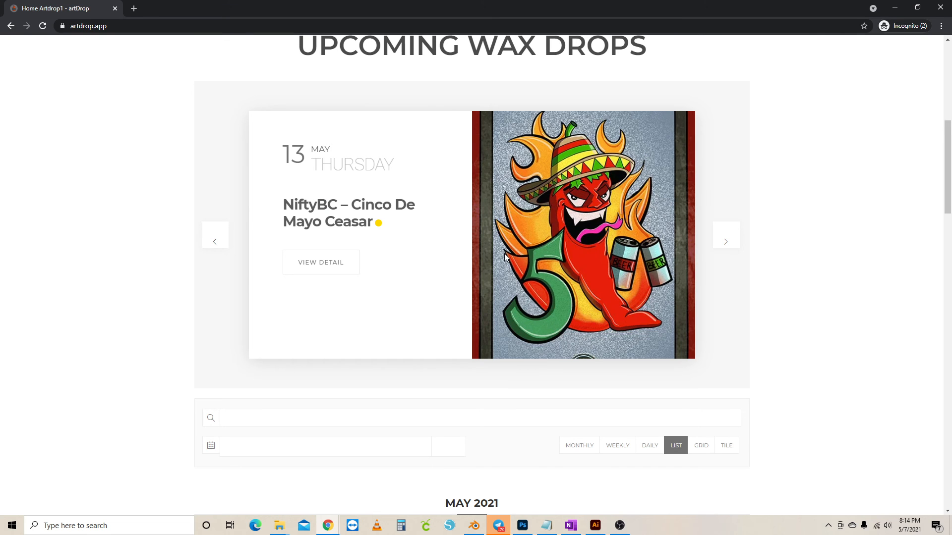
Switch the event calendar to the May 2021 monthly grid
scroll(709, 296, "down", 12)
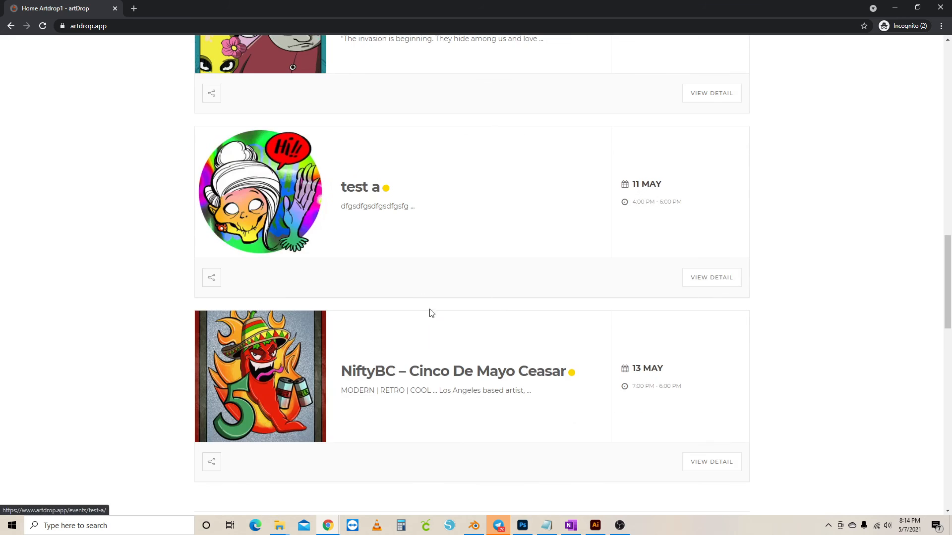
scroll(542, 120, "down", 3)
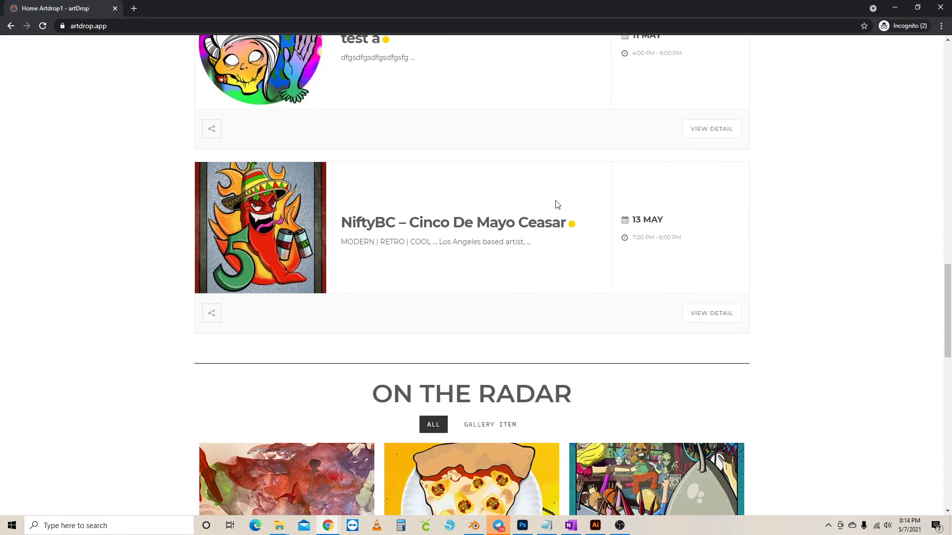
scroll(557, 204, "up", 13)
scroll(562, 210, "down", 5)
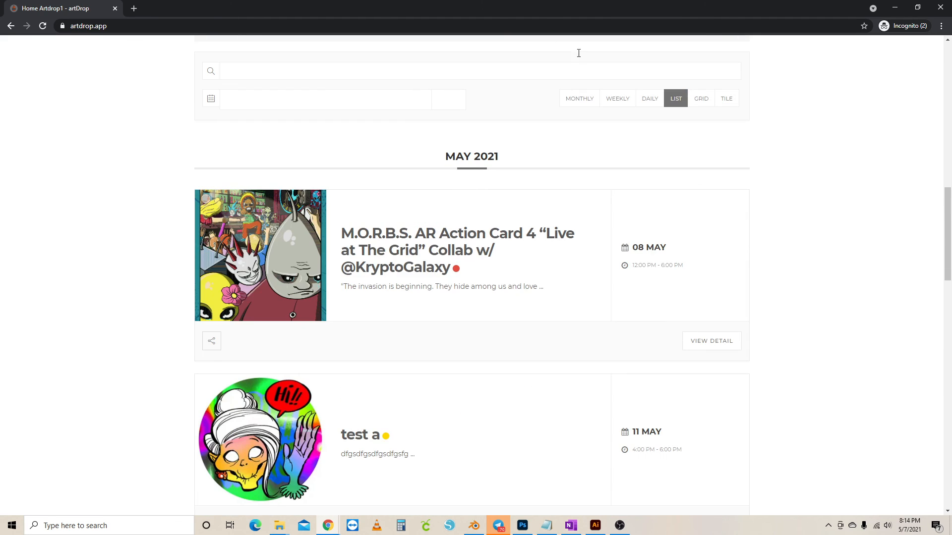
left_click(581, 100)
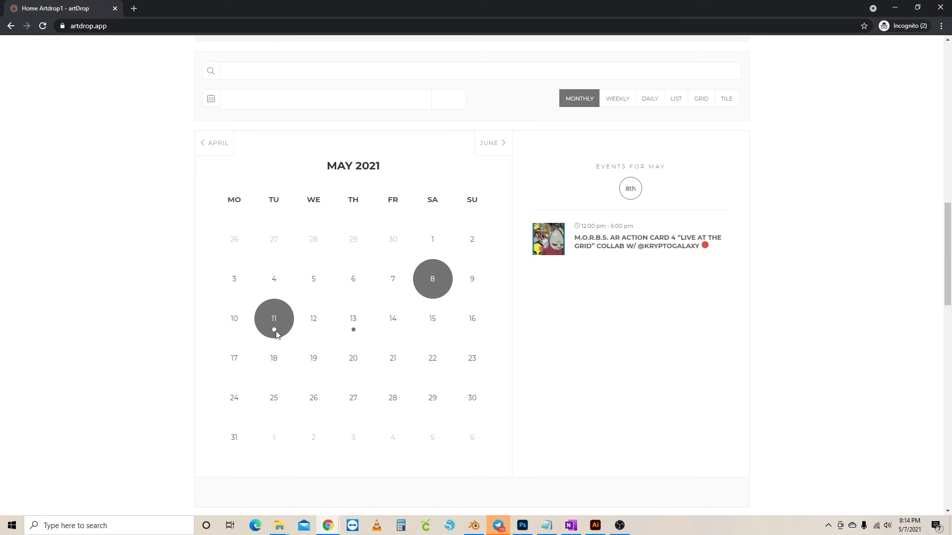
List the calendar events for 13 May, then for 11 May
left_click(355, 331)
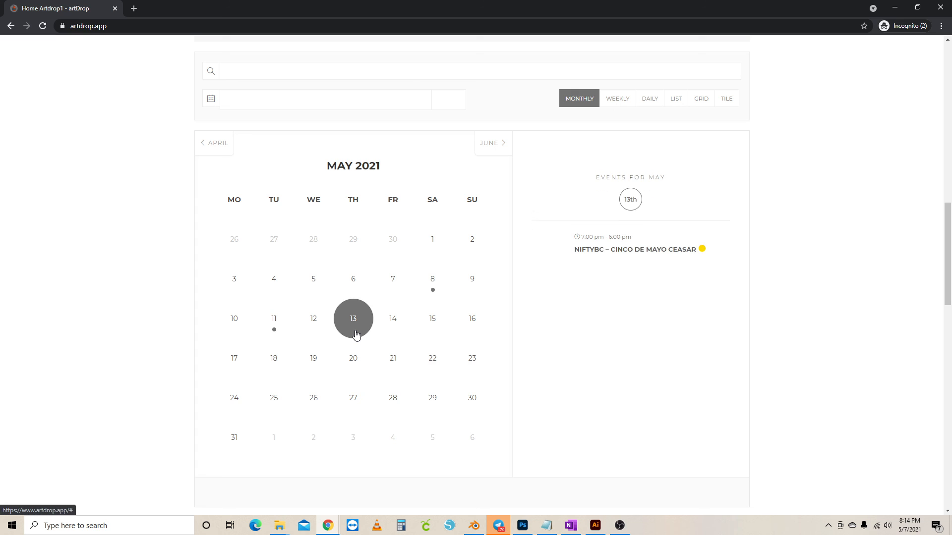
left_click(279, 328)
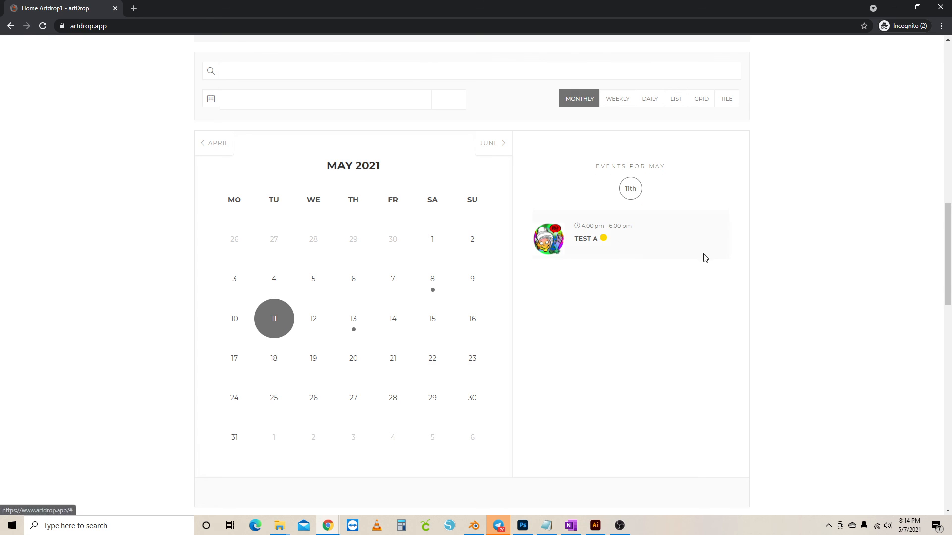
scroll(659, 311, "up", 4)
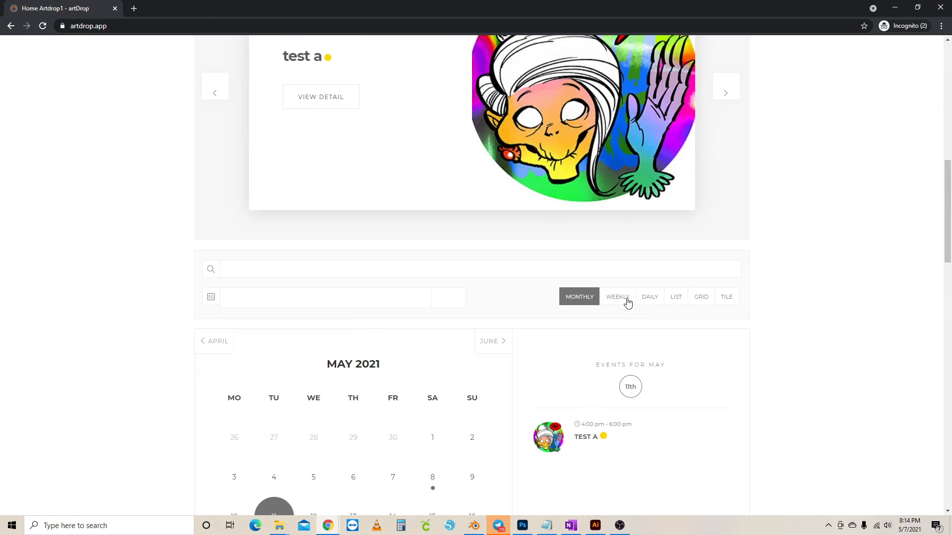
Switch the event calendar to weekly view and advance it to week 4 of May 2021
left_click(625, 297)
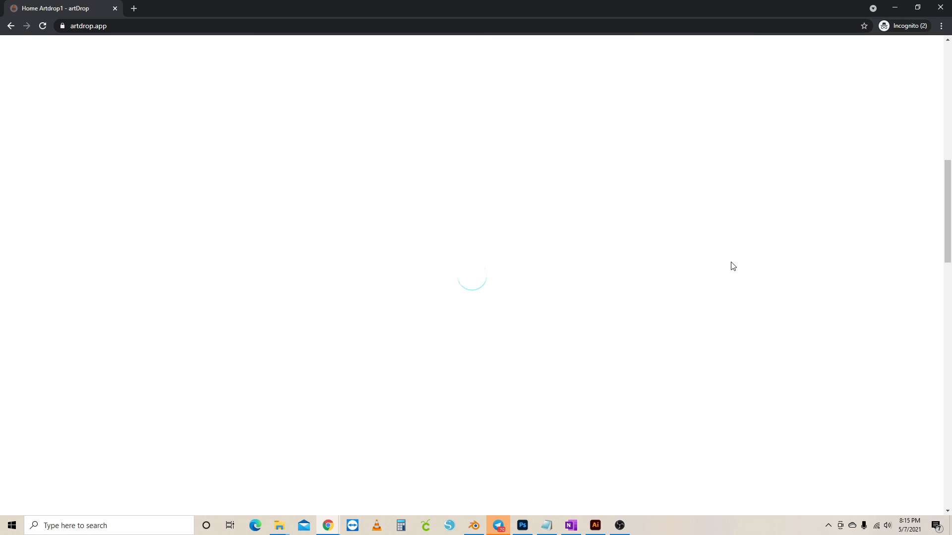
scroll(733, 264, "down", 3)
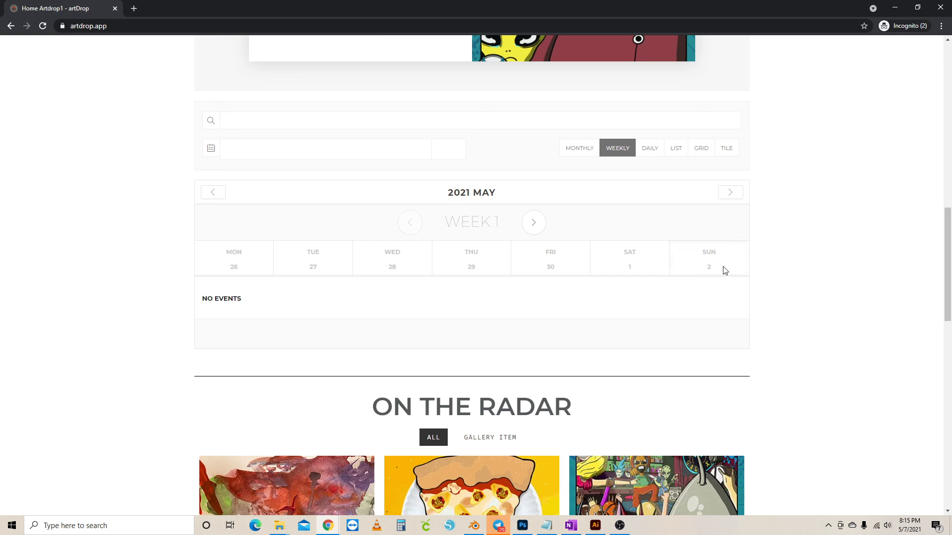
left_click(532, 224)
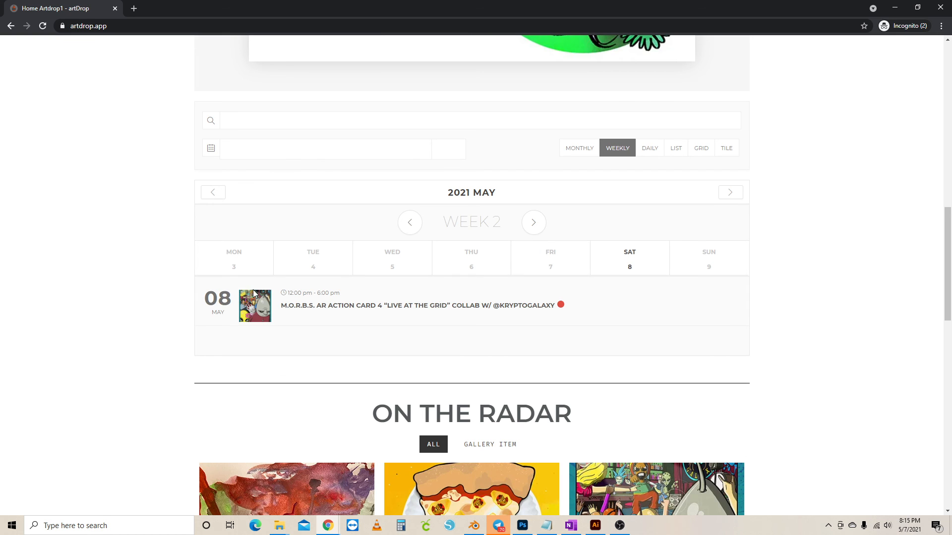
left_click(535, 225)
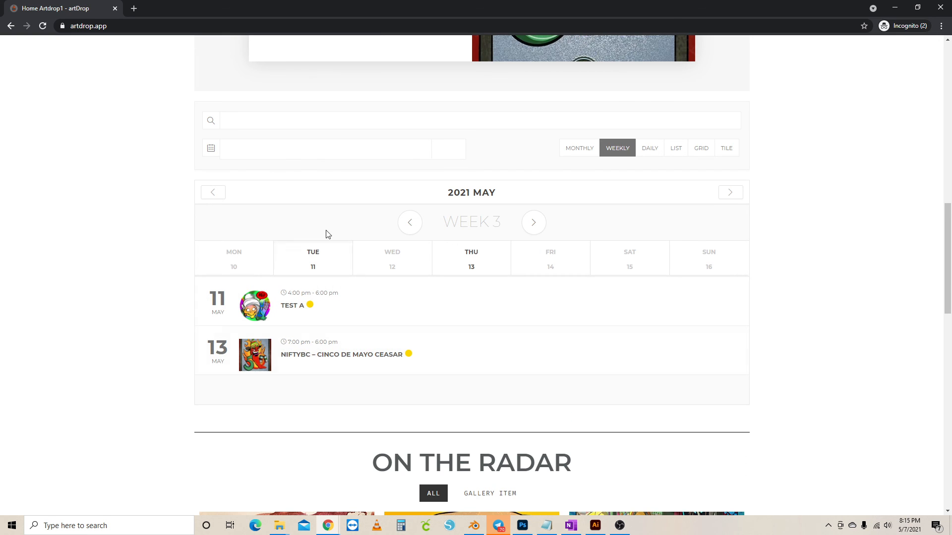
left_click(533, 222)
scroll(691, 235, "up", 6)
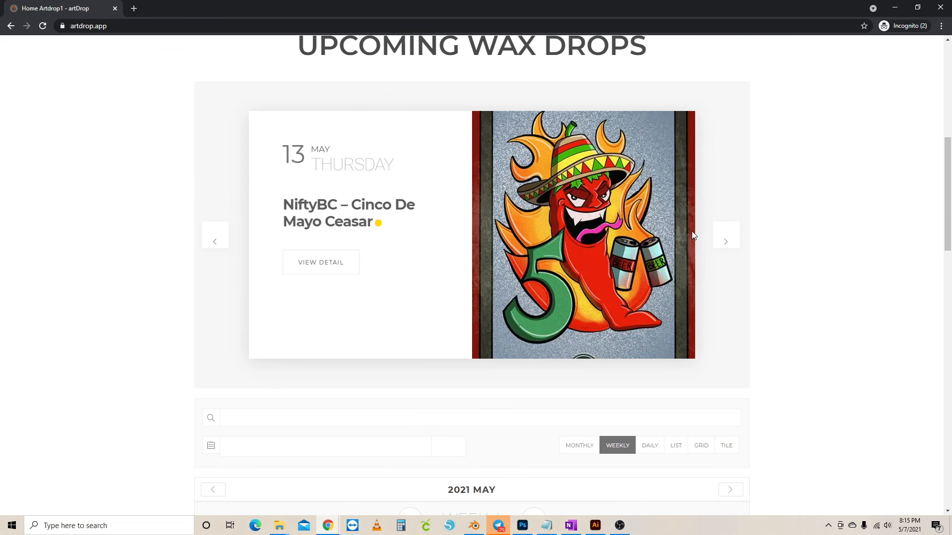
scroll(667, 310, "up", 8)
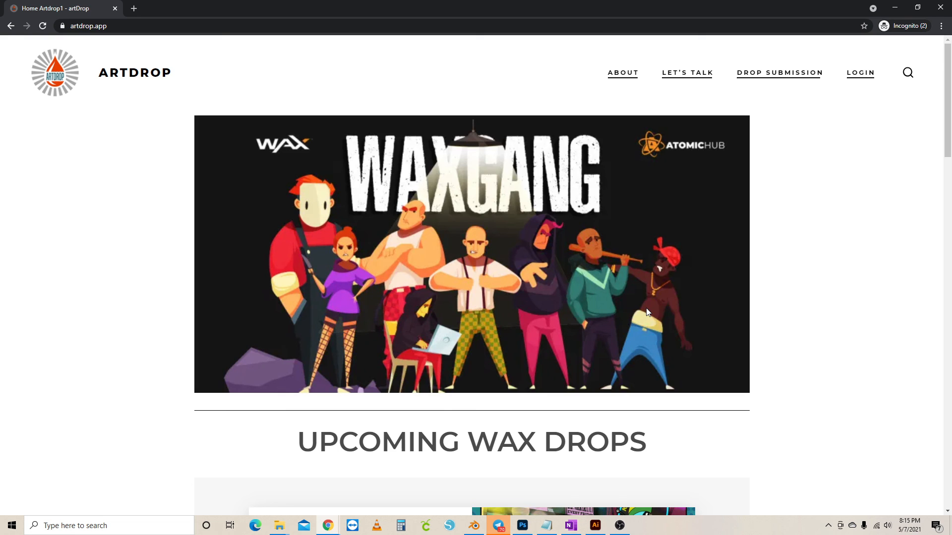
scroll(640, 246, "down", 5)
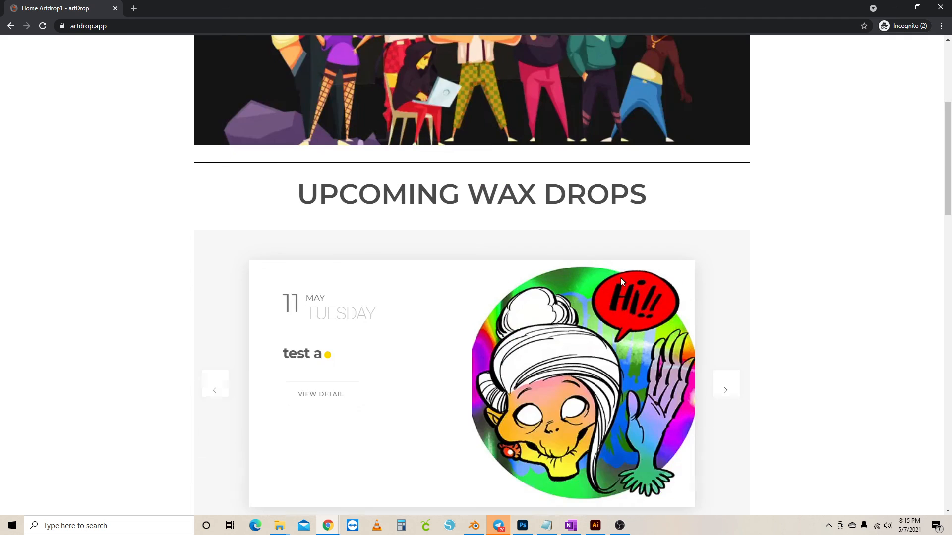
scroll(621, 280, "down", 4)
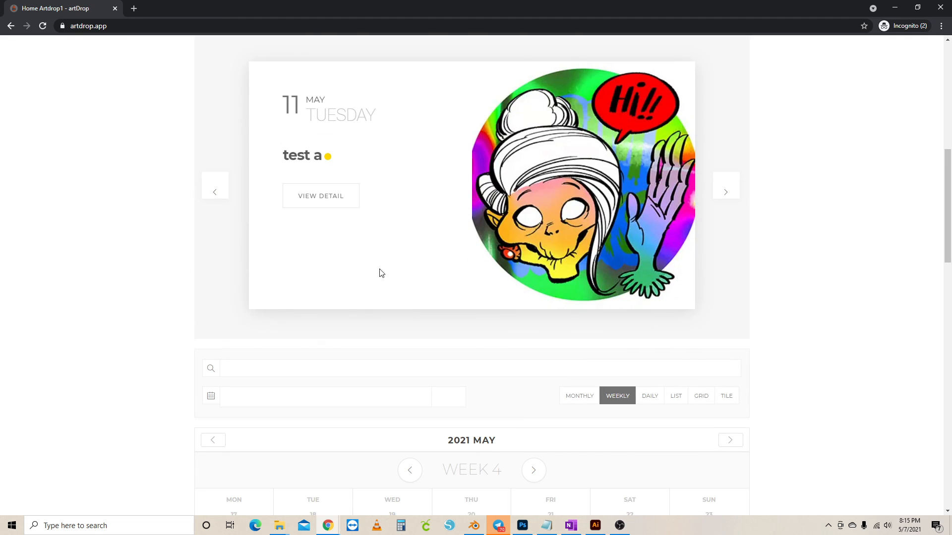